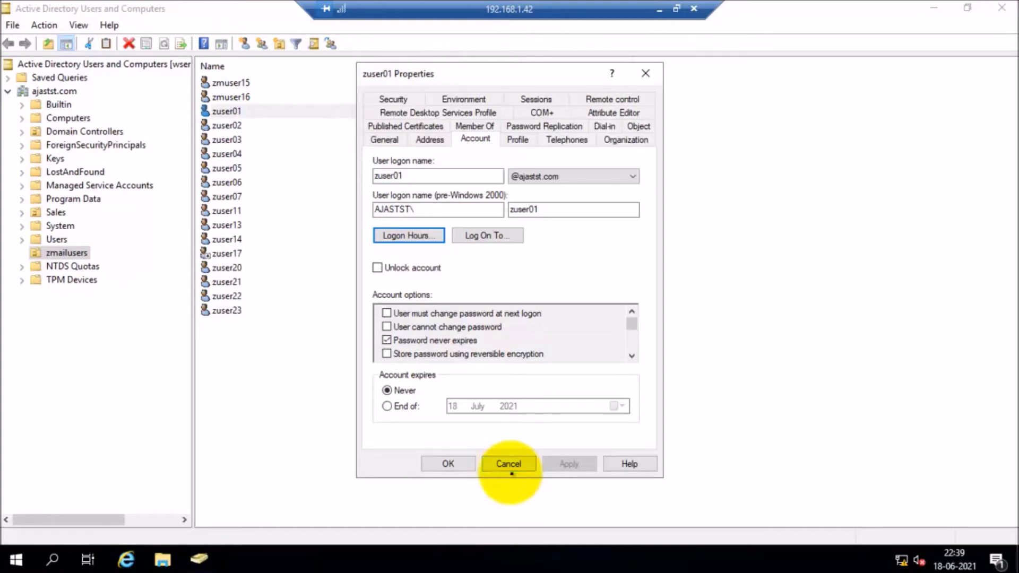
# - Cancel the zuser01 account's properties dialog and close Active Directory Users and Computers
pyautogui.click(510, 466)
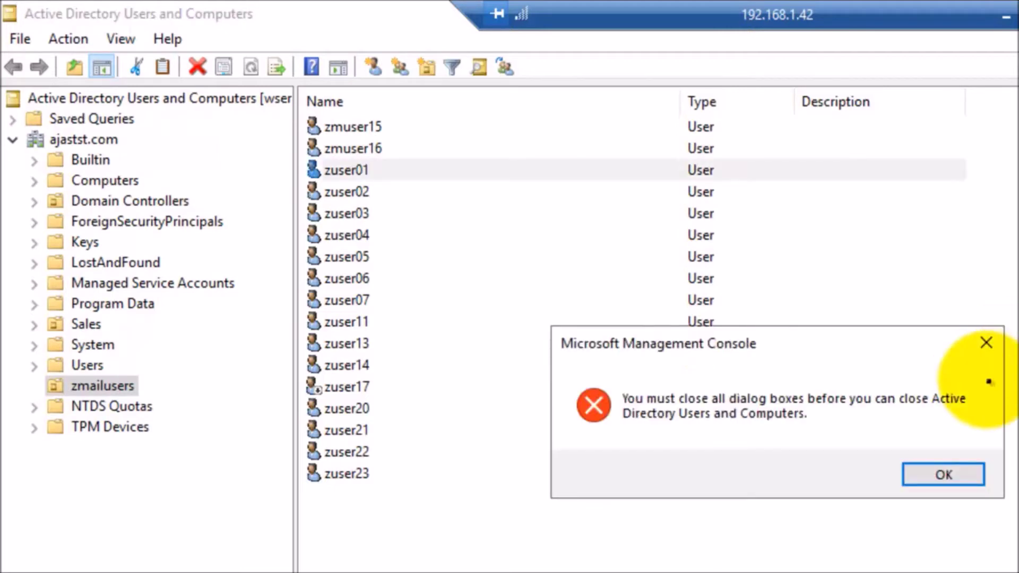
pyautogui.click(907, 463)
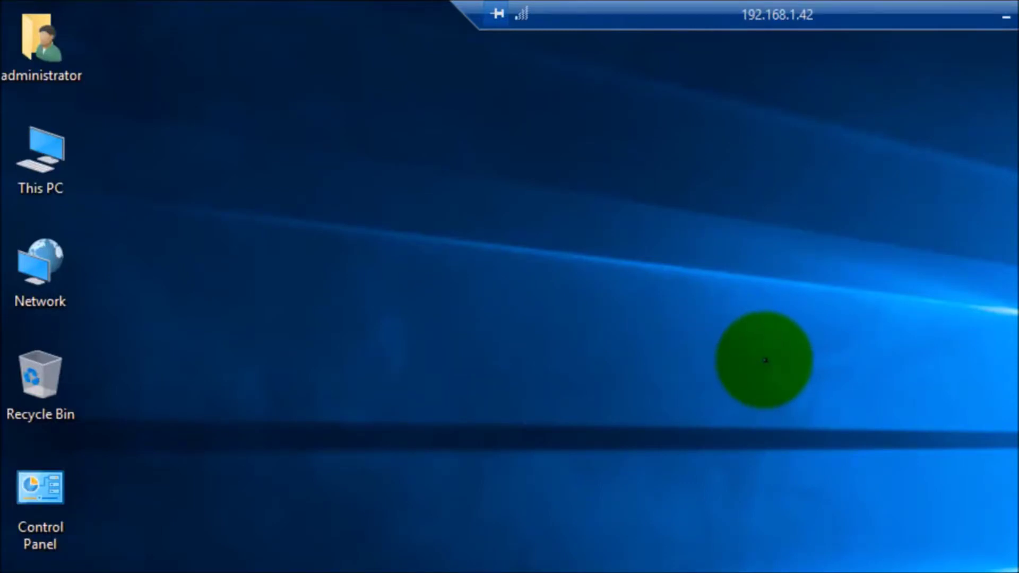
pyautogui.rightClick(623, 433)
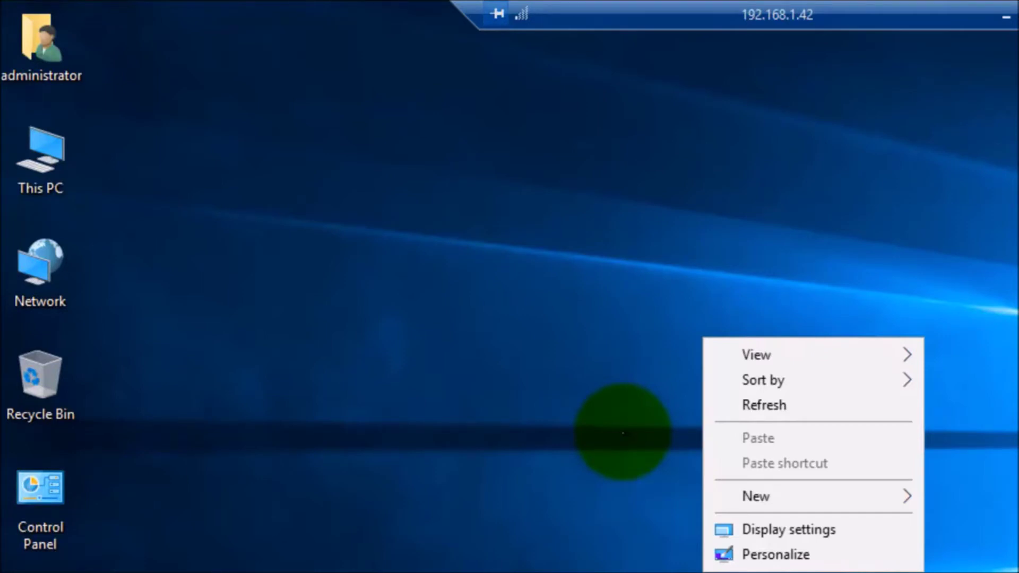
pyautogui.click(520, 210)
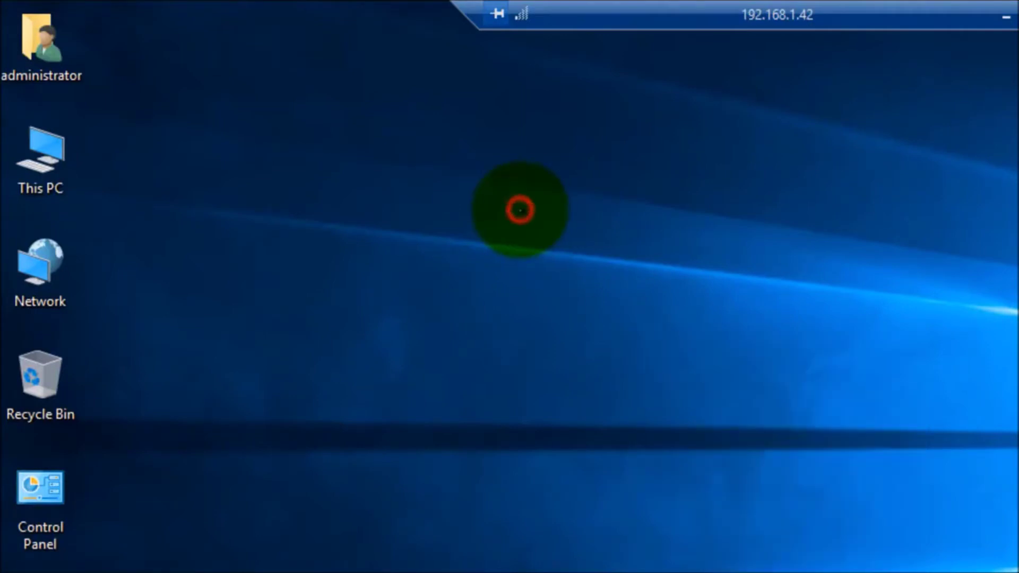
pyautogui.rightClick(520, 210)
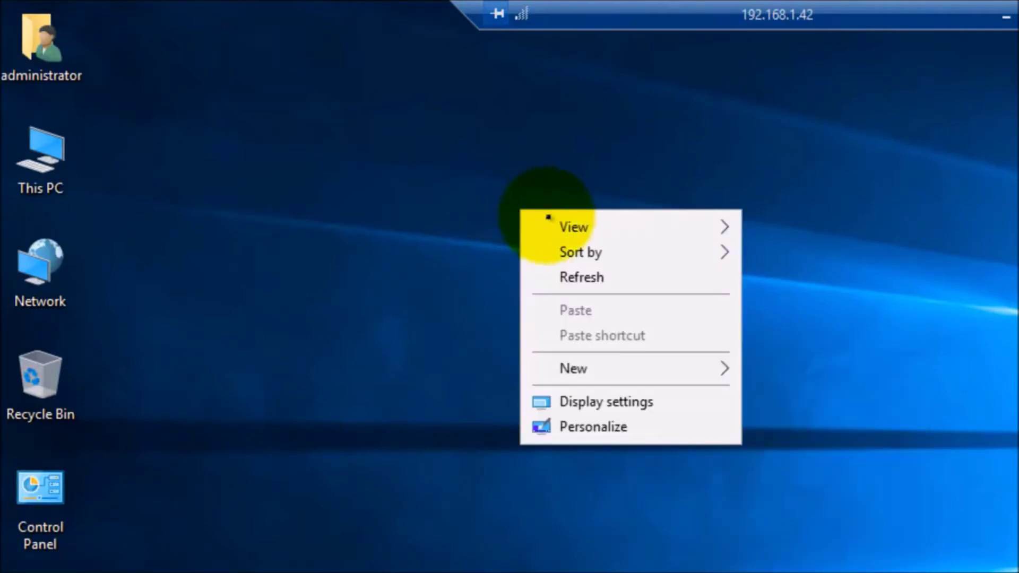
pyautogui.click(590, 274)
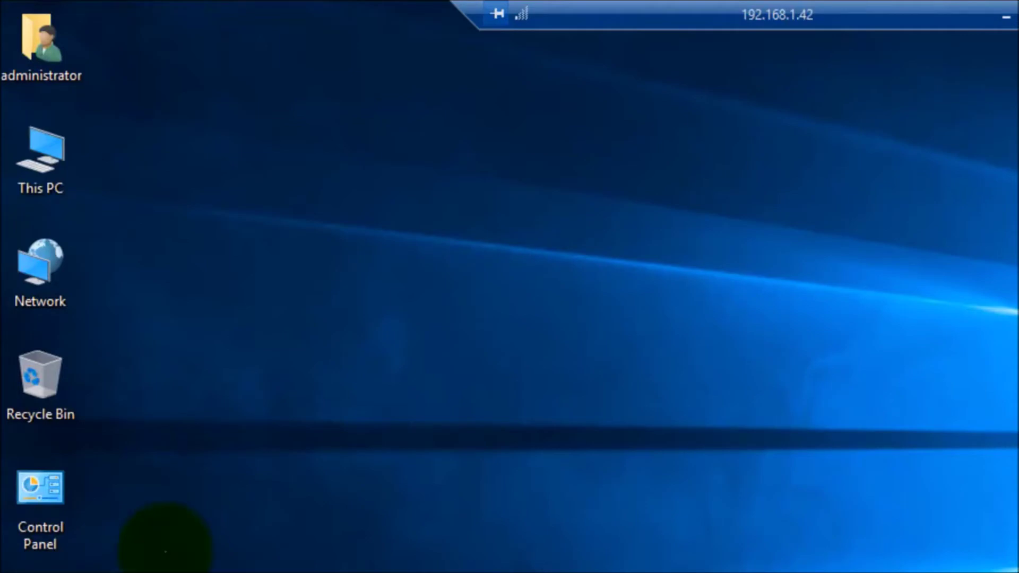
# - Open the Windows folder on Local Disk (C:) in File Explorer
pyautogui.click(42, 169)
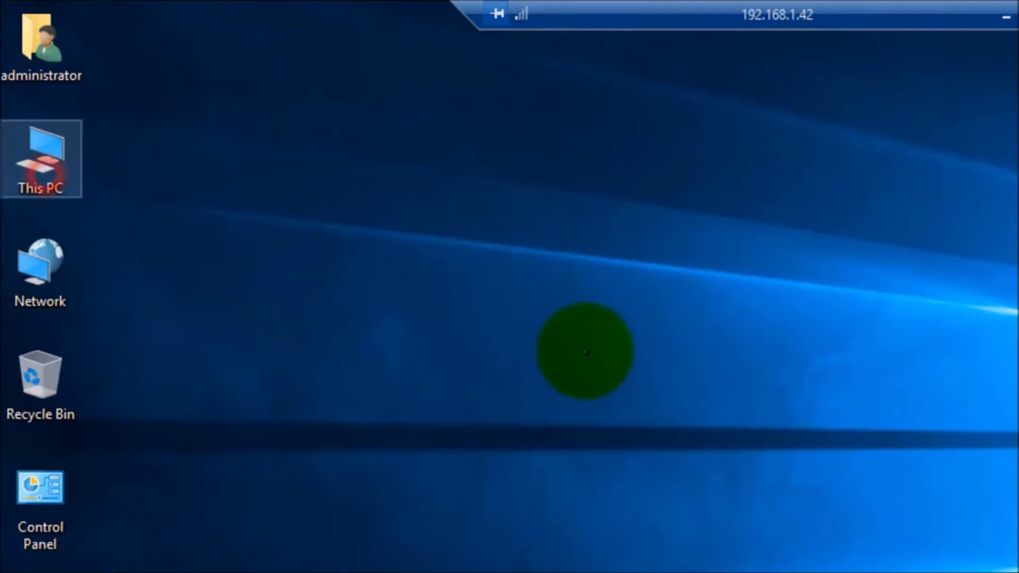
pyautogui.press('Return')
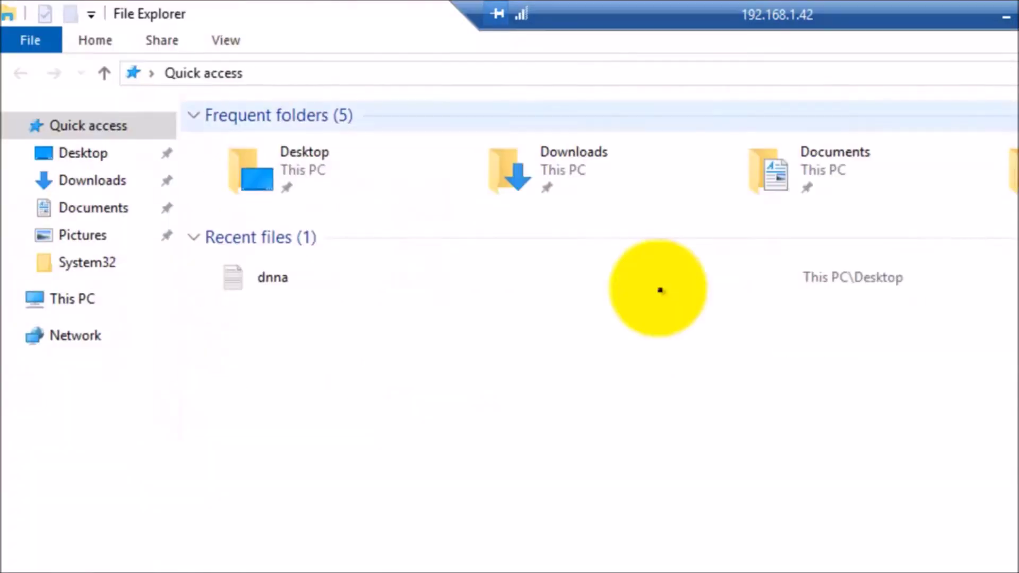
pyautogui.click(55, 300)
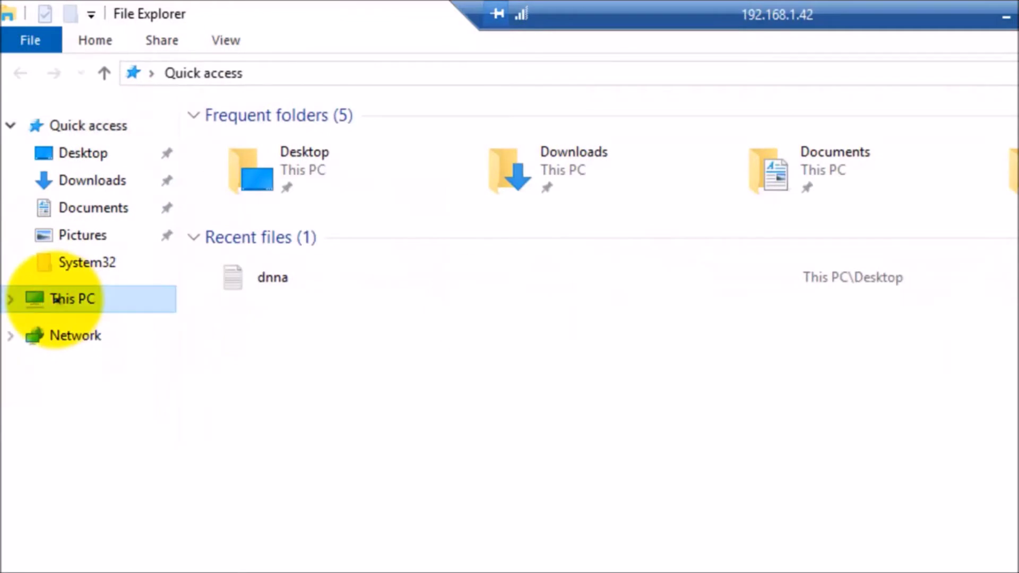
pyautogui.doubleClick(603, 308)
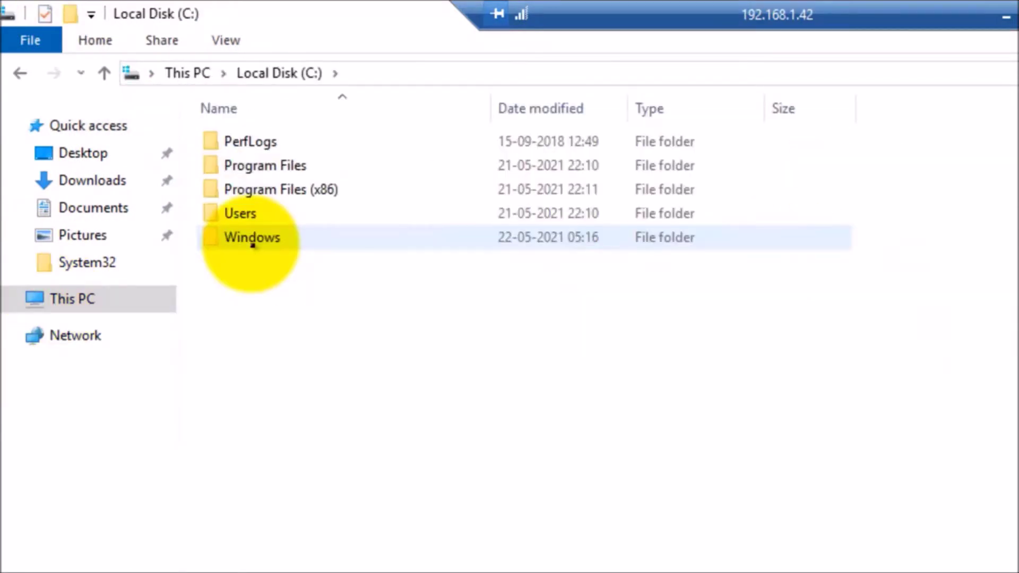
pyautogui.click(252, 245)
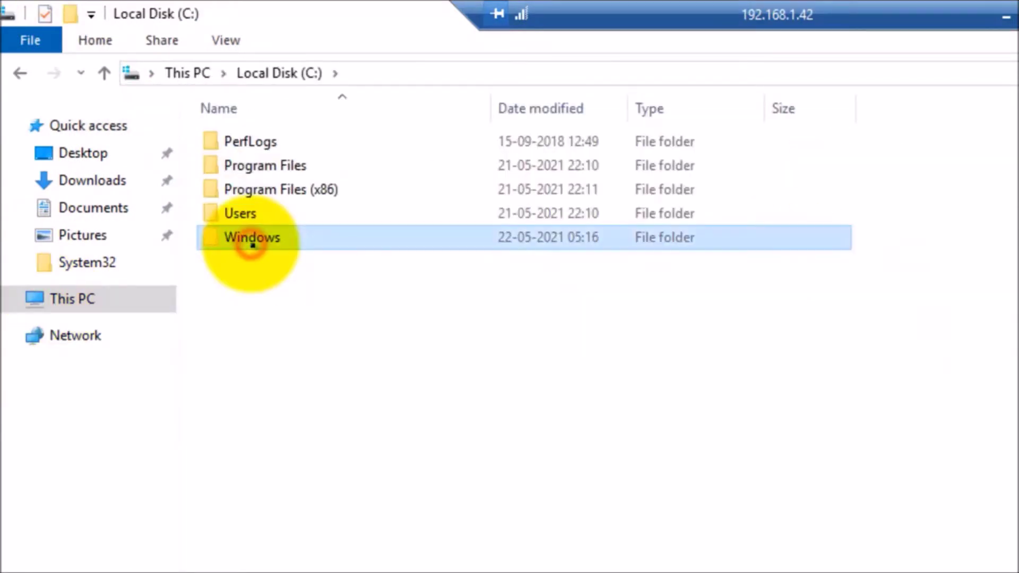
pyautogui.doubleClick(253, 245)
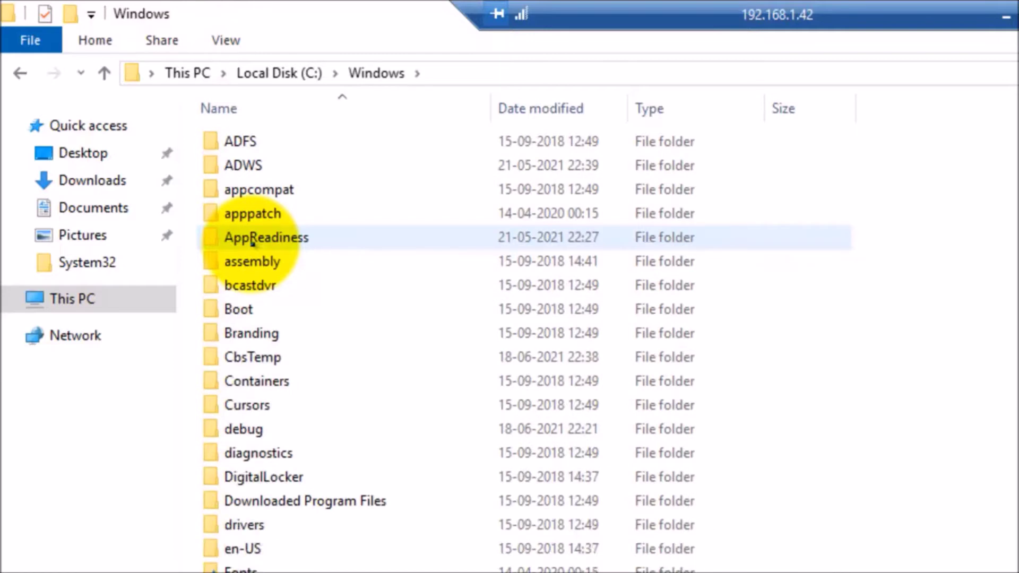
# - Open the scripts folder located under SYSVOL\domain inside the Windows folder
pyautogui.click(254, 237)
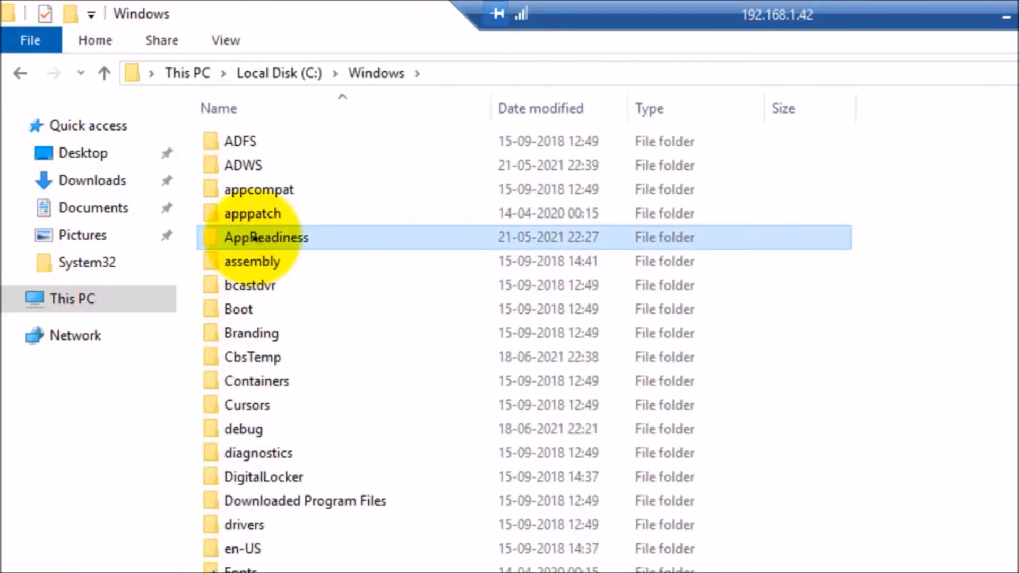
pyautogui.press('s')
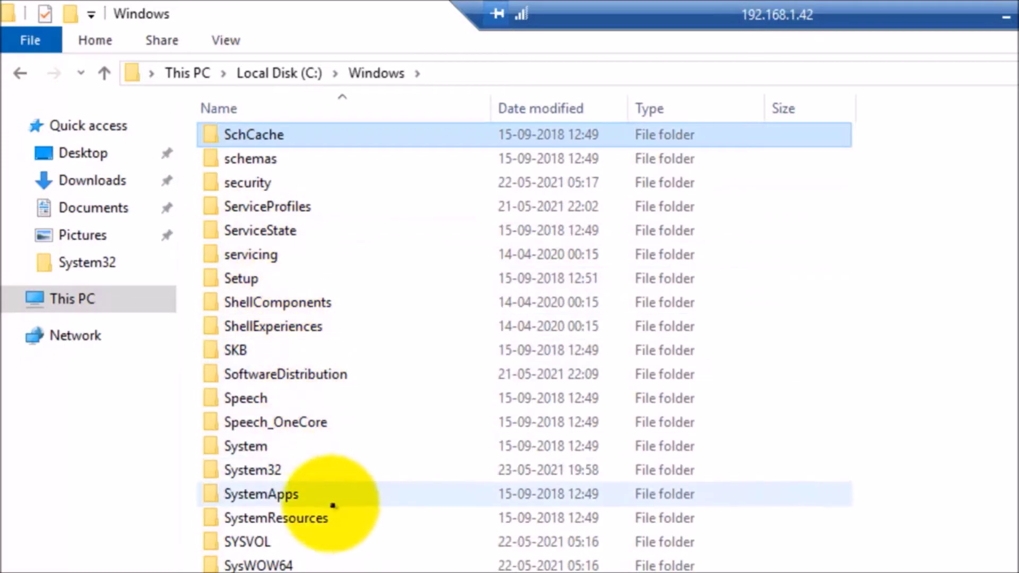
pyautogui.click(284, 541)
pyautogui.doubleClick(276, 542)
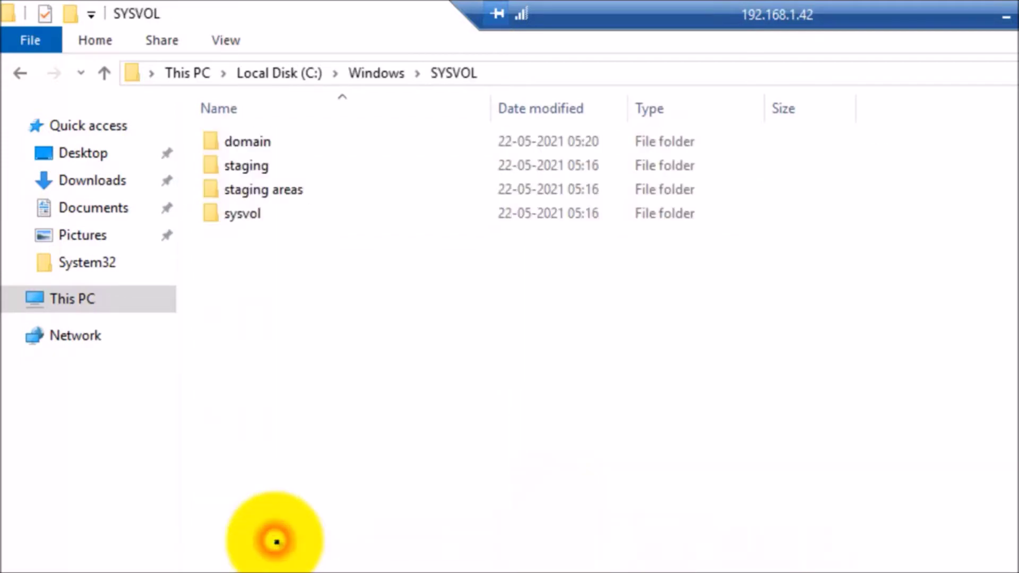
pyautogui.doubleClick(257, 141)
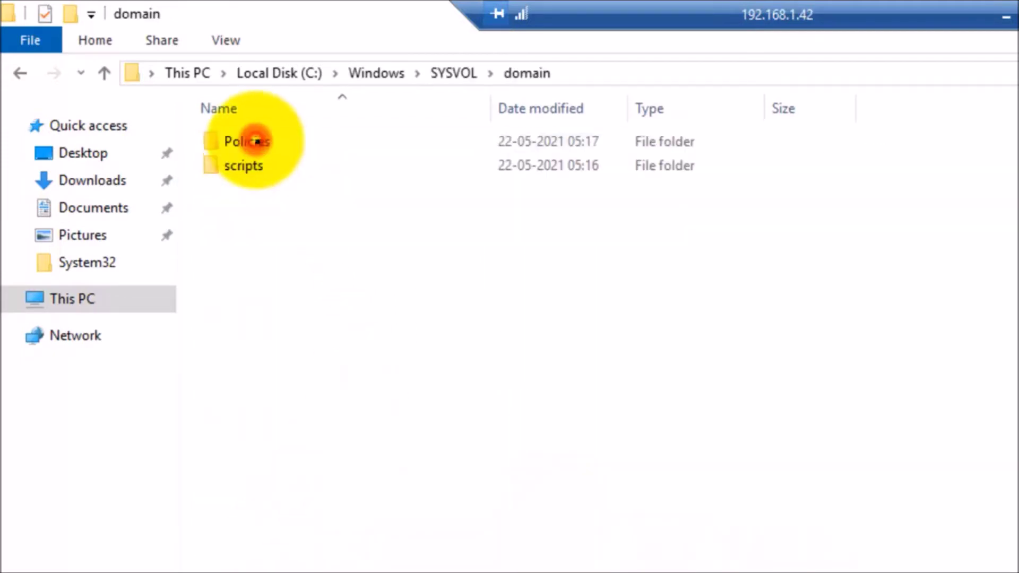
pyautogui.click(250, 166)
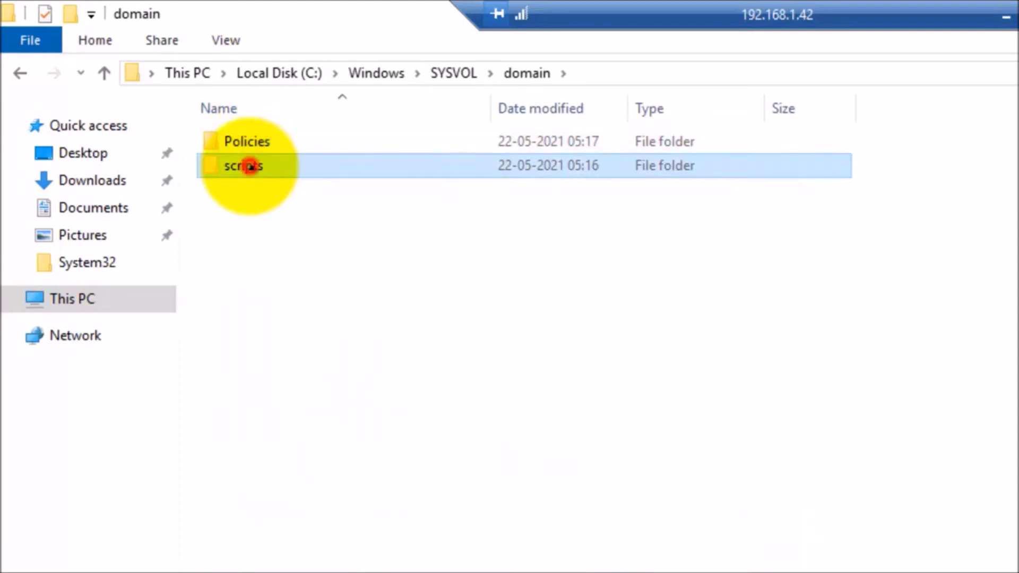
pyautogui.doubleClick(250, 166)
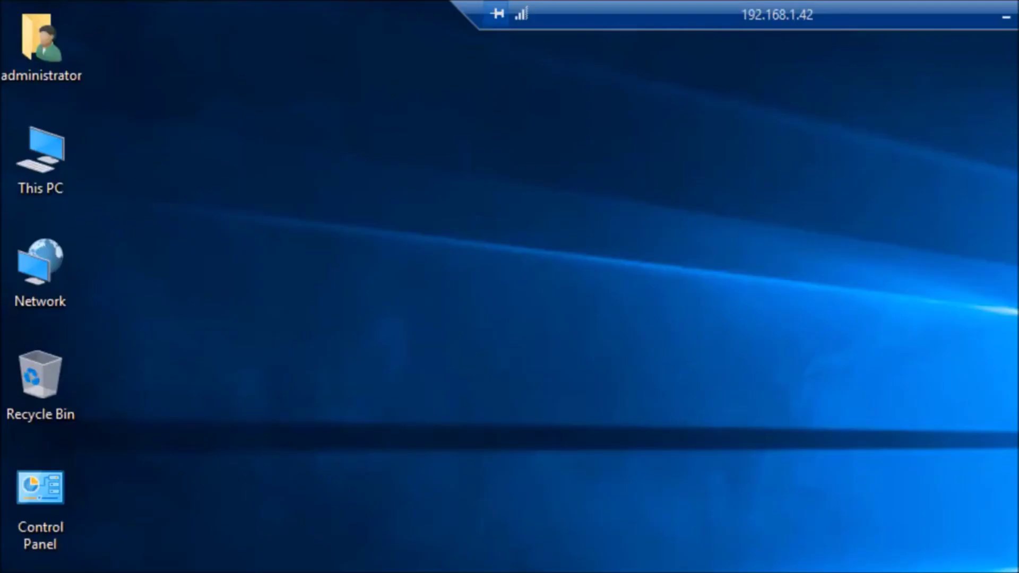
pyautogui.click(626, 283)
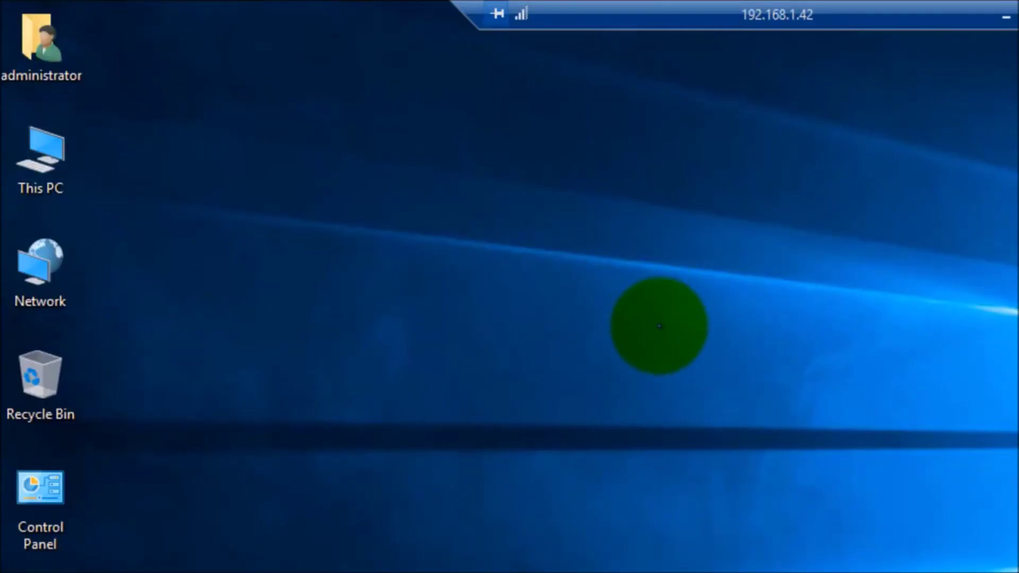
pyautogui.rightClick(660, 328)
pyautogui.moveTo(662, 329)
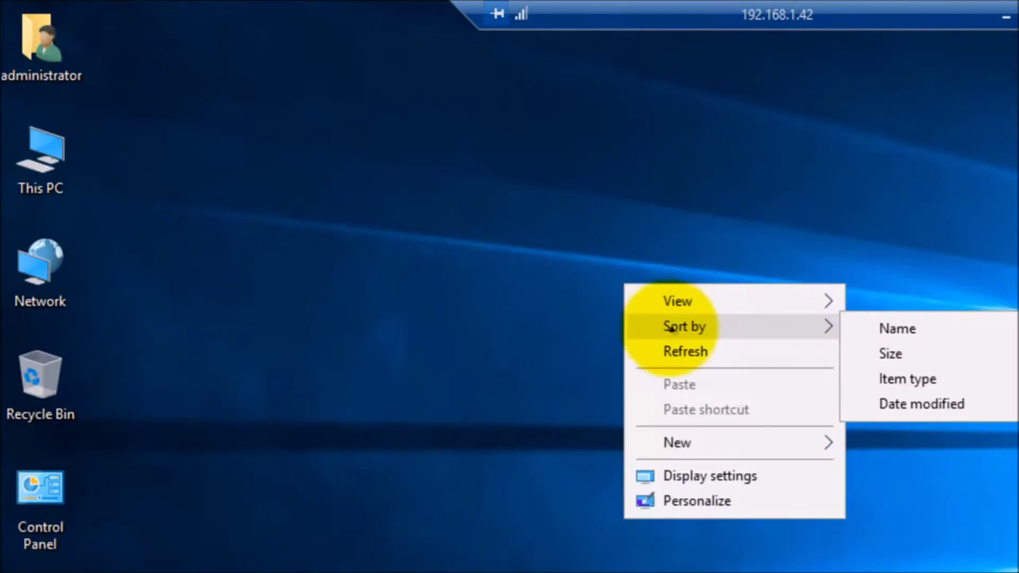
pyautogui.click(695, 352)
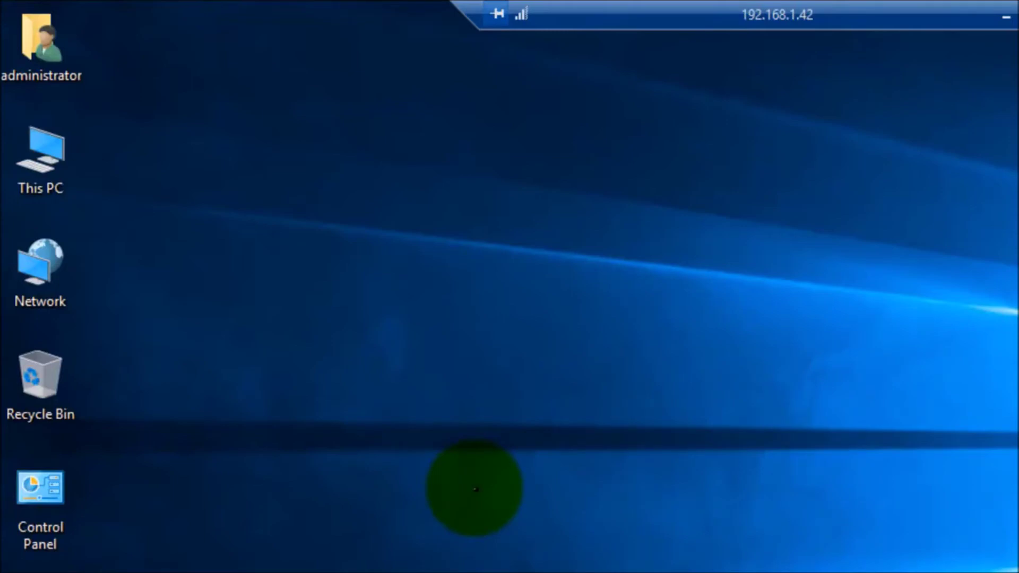
# - Launch Notepad with the Run command notepad
pyautogui.press('super+r')
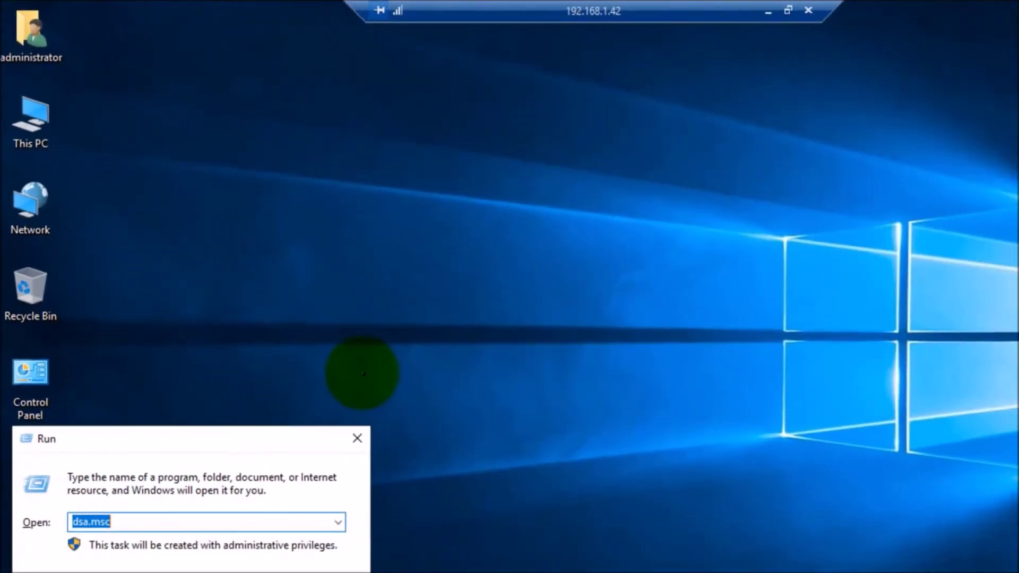
pyautogui.write('notepad')
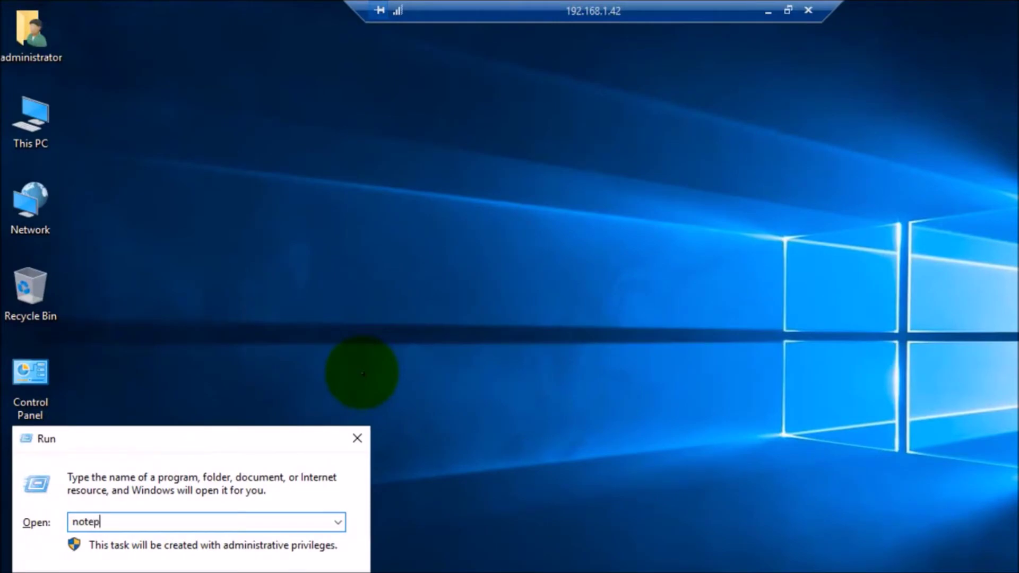
pyautogui.press('Return')
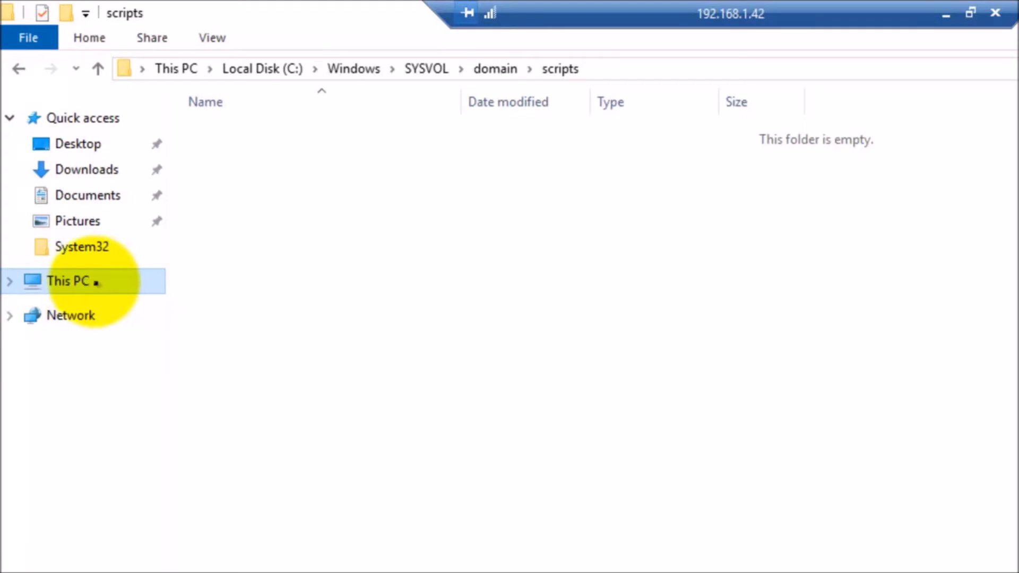
# - Write the path c:/windows/system32/ on the first line of the blank Notepad document
pyautogui.click(99, 283)
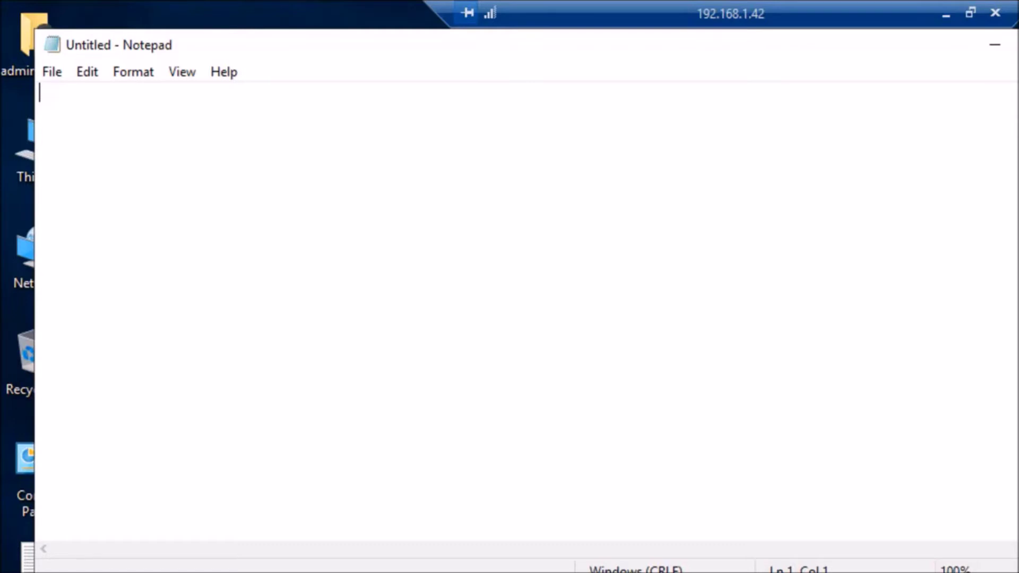
pyautogui.write('c:/windows/system')
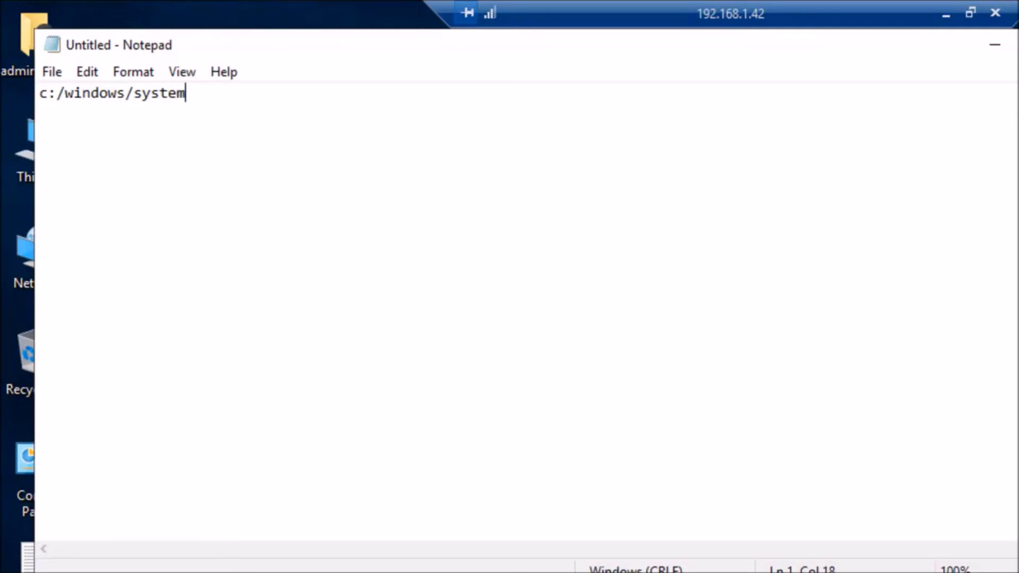
pyautogui.write('32/')
# - Switch to File Explorer and look through the *.exe search results in System32 for a program to launch
pyautogui.hotkey('alt', 'Tab')
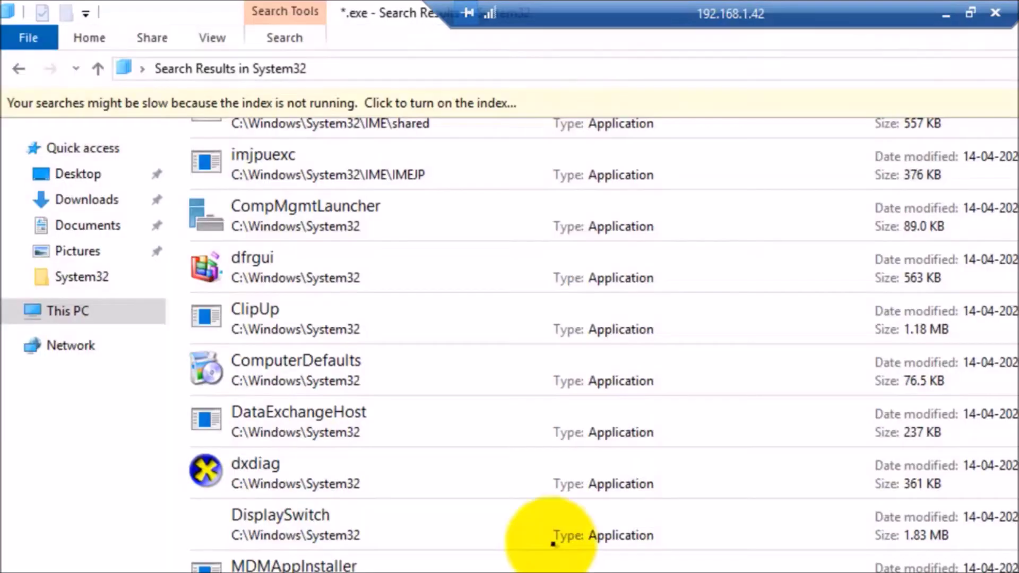
pyautogui.scroll(-5, 477, 451)
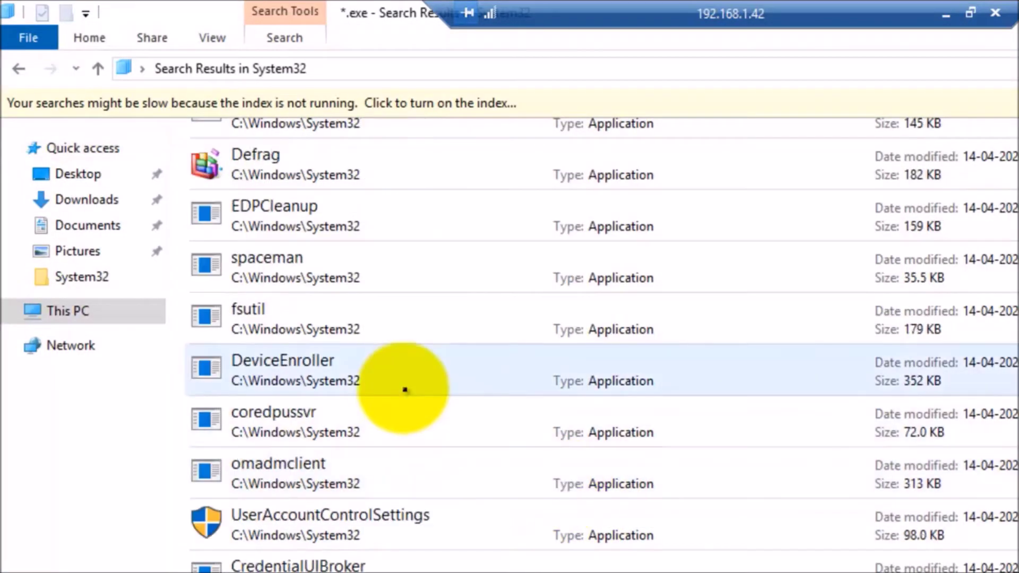
pyautogui.scroll(3, 405, 390)
pyautogui.scroll(-10, 405, 390)
pyautogui.scroll(5, 404, 390)
pyautogui.scroll(-6, 405, 390)
pyautogui.scroll(11, 405, 390)
pyautogui.scroll(-8, 405, 388)
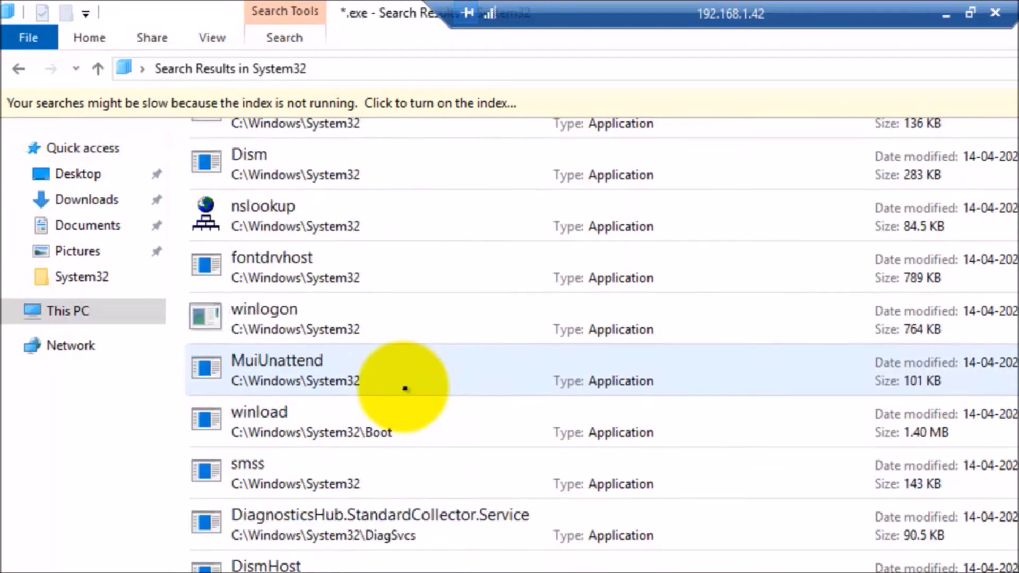
pyautogui.scroll(3, 404, 388)
pyautogui.scroll(12, 405, 388)
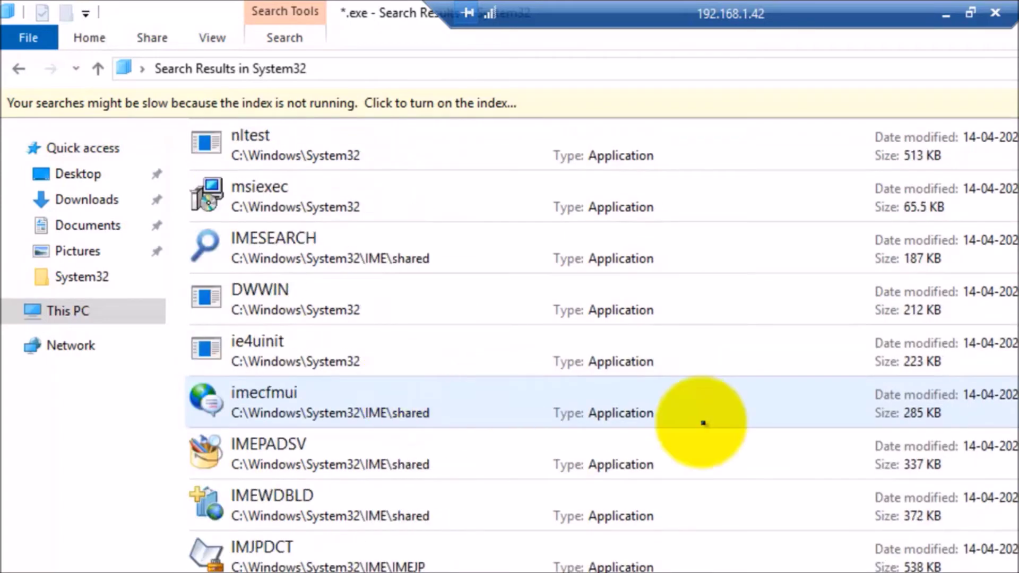
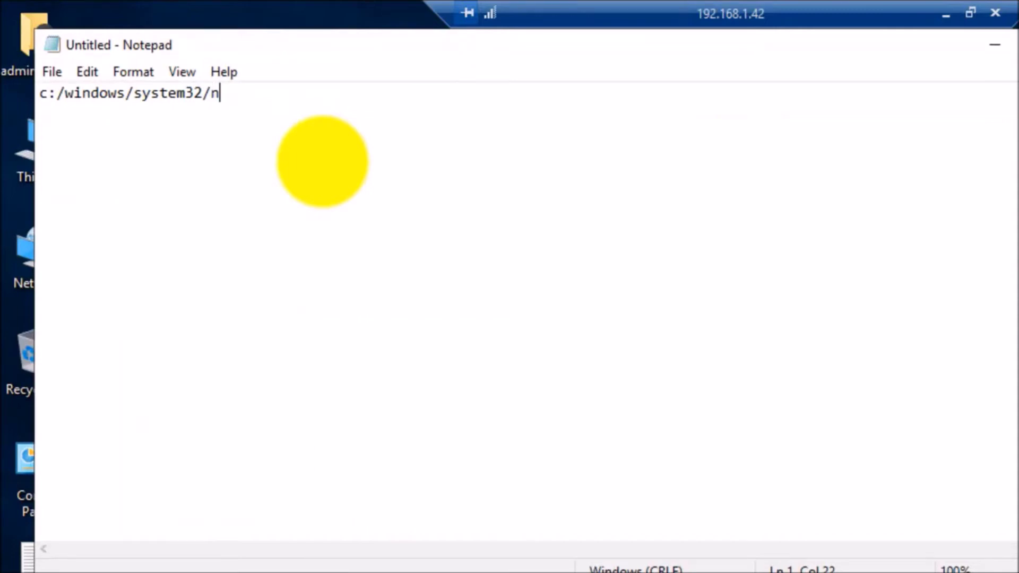
# - Complete the script line as c:/windows/system32/notepad.exe and start saving the document
pyautogui.write('otepad.exe')
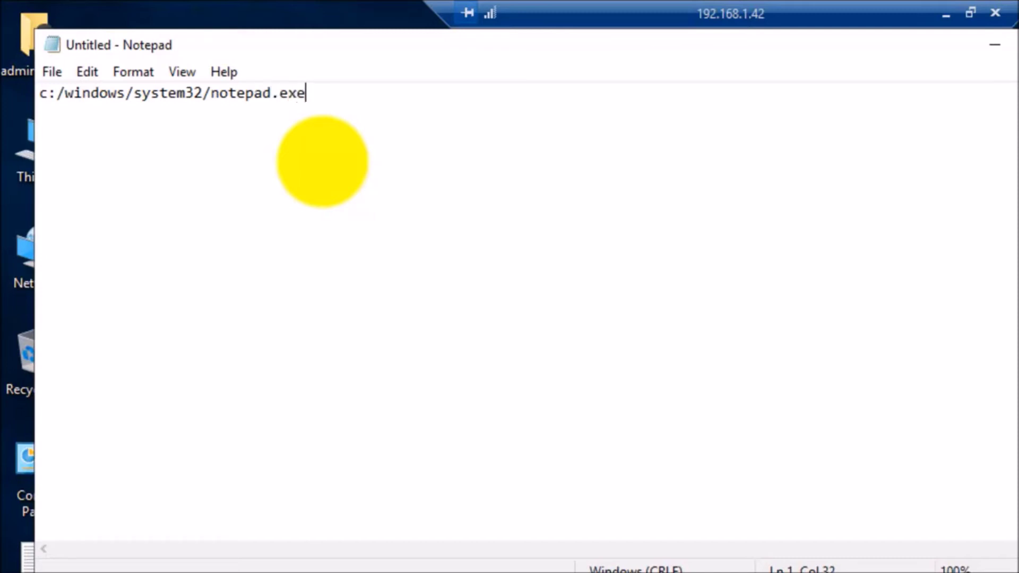
pyautogui.click(53, 72)
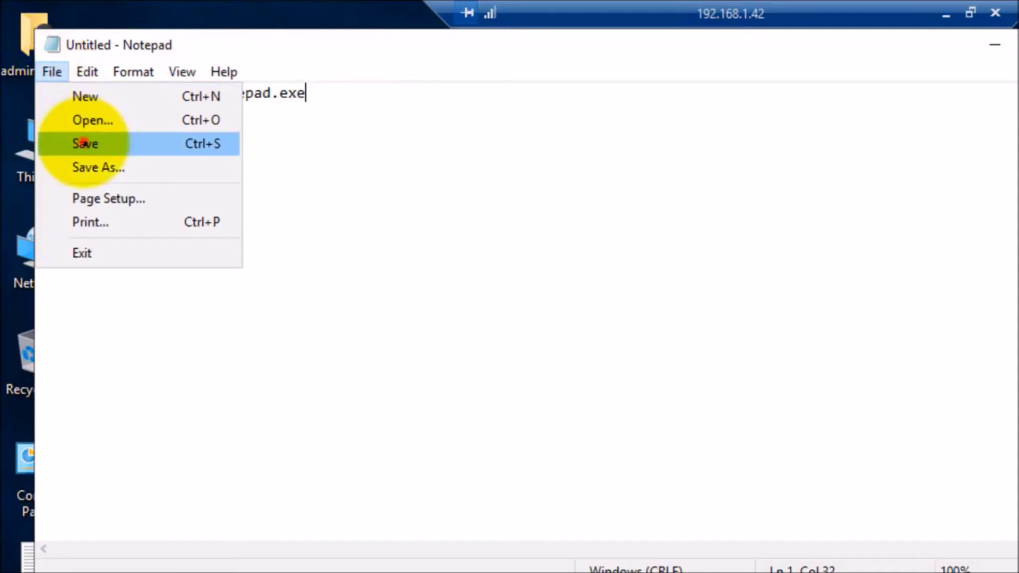
pyautogui.click(83, 142)
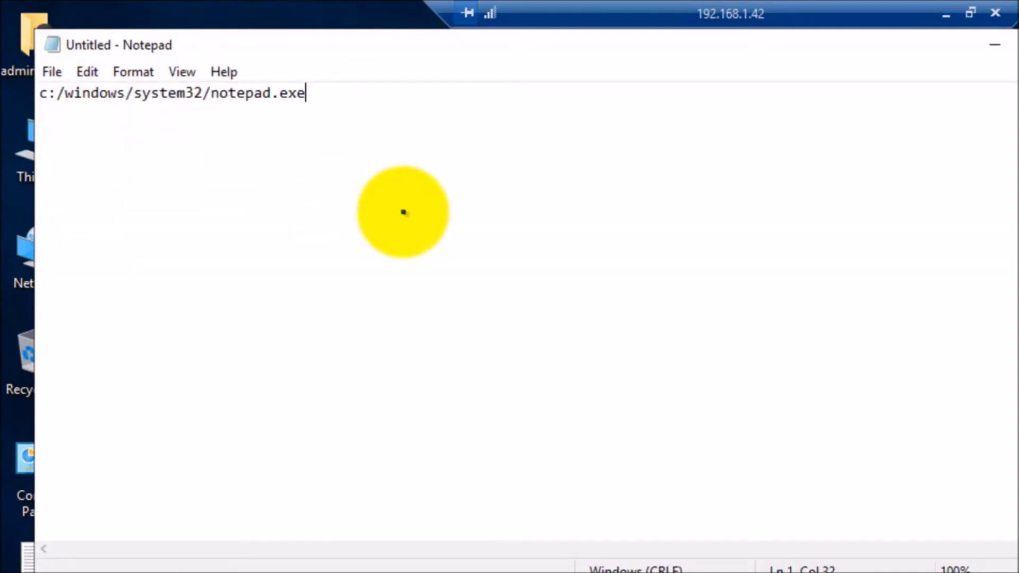
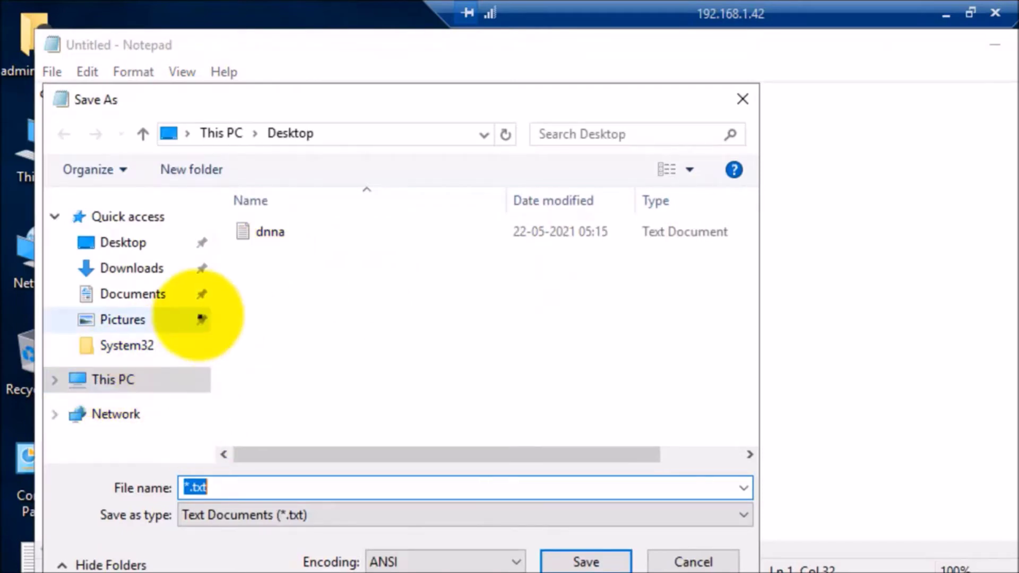
# - Save the script as ntb.bat in the scripts folder under C:\Windows\SYSVOL\domain
pyautogui.click(111, 346)
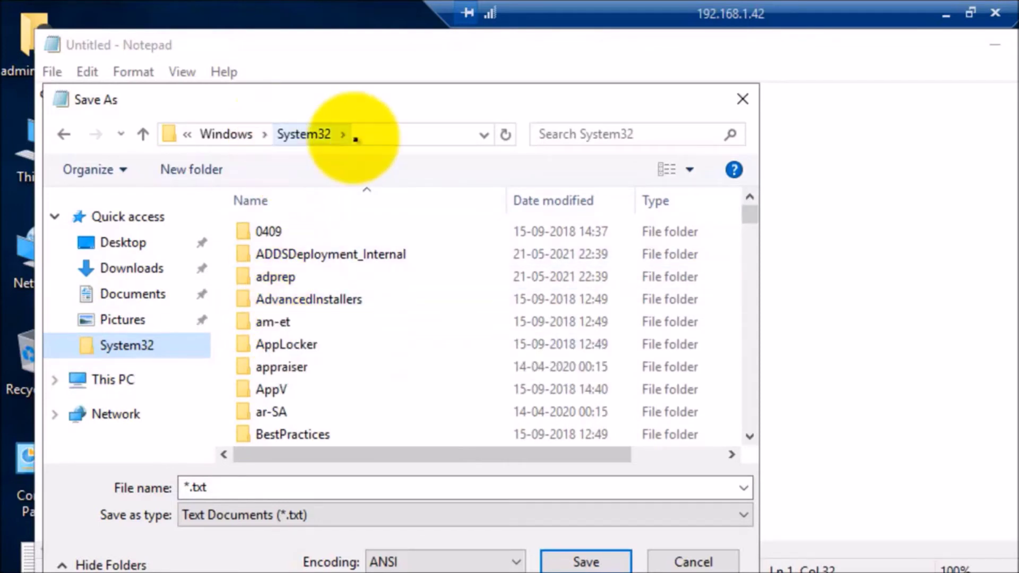
pyautogui.click(375, 132)
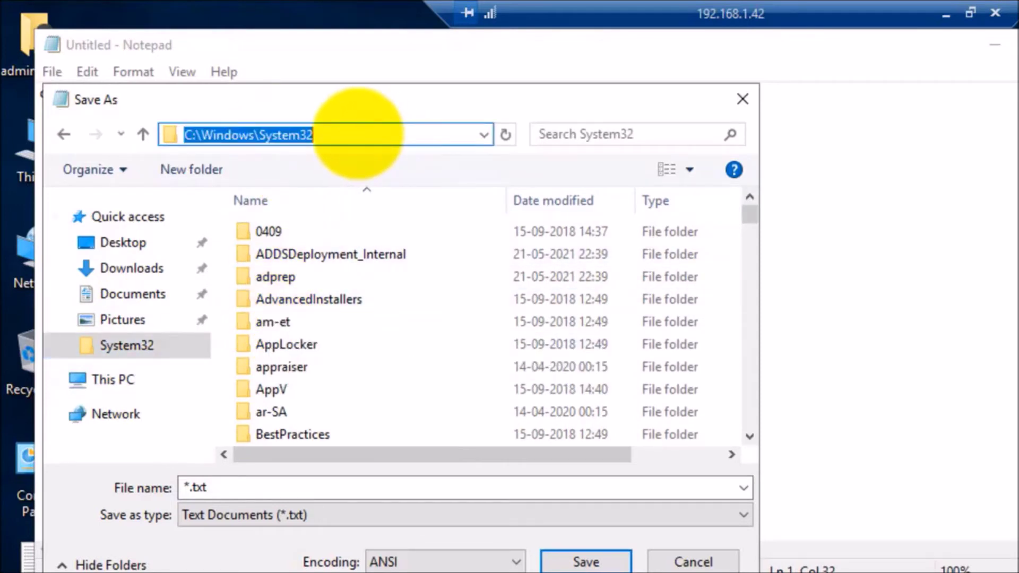
pyautogui.click(359, 134)
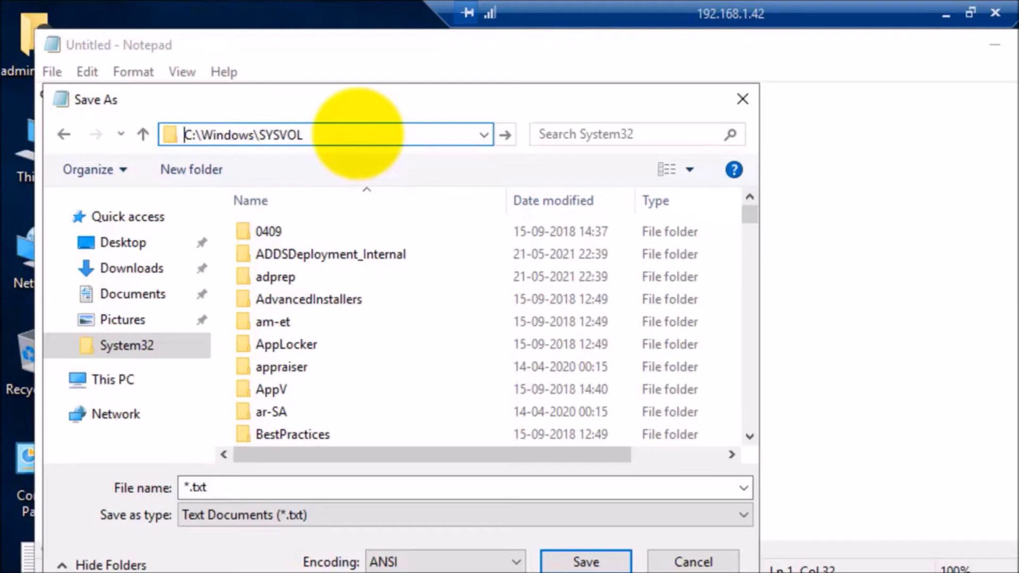
pyautogui.press('Return')
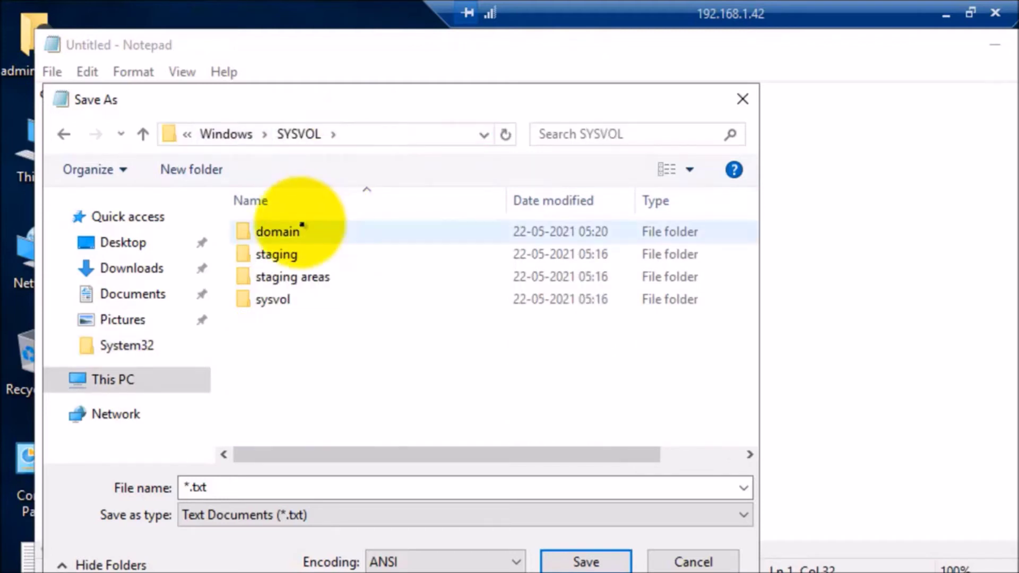
pyautogui.doubleClick(290, 231)
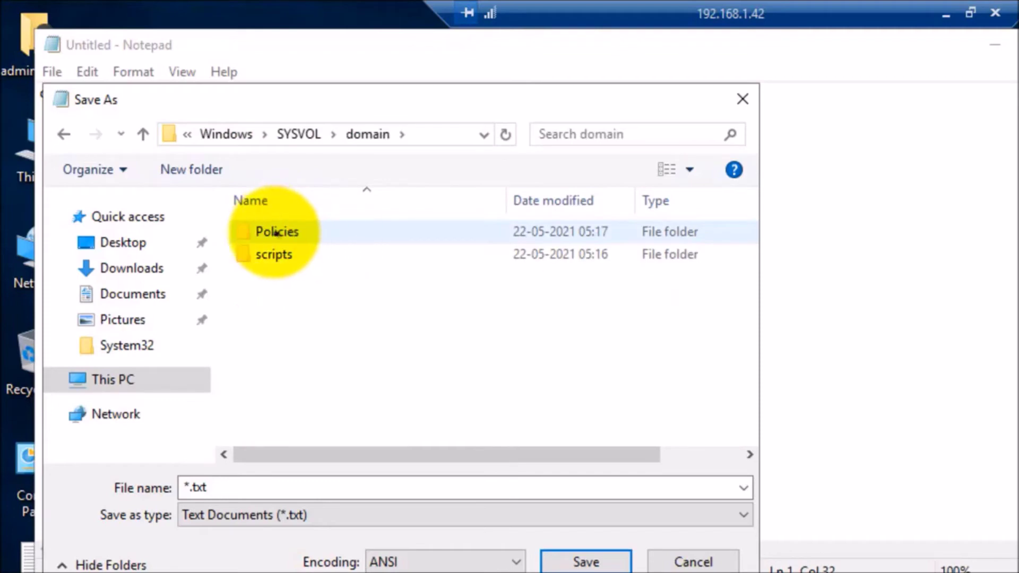
pyautogui.doubleClick(280, 254)
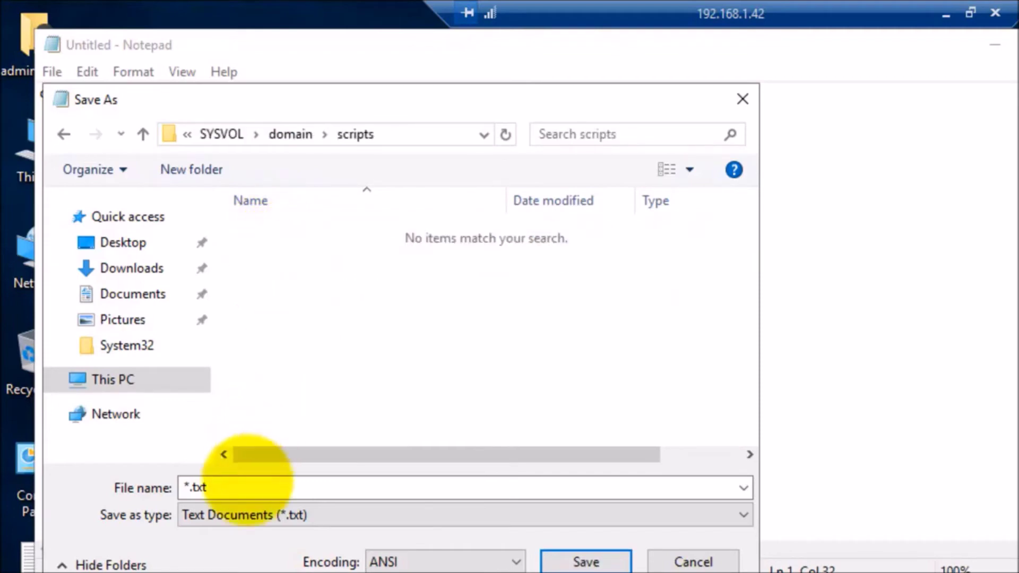
pyautogui.doubleClick(250, 484)
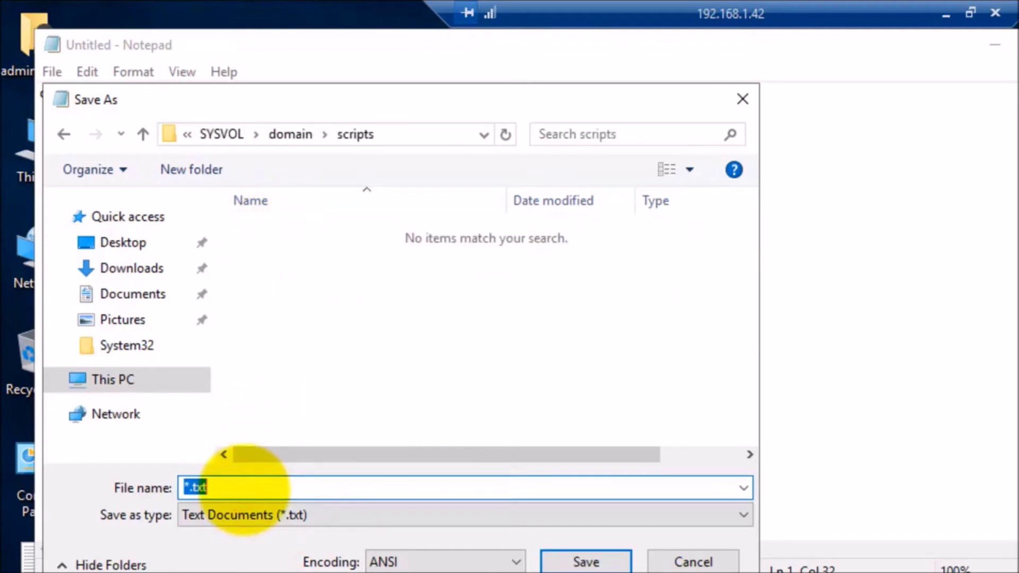
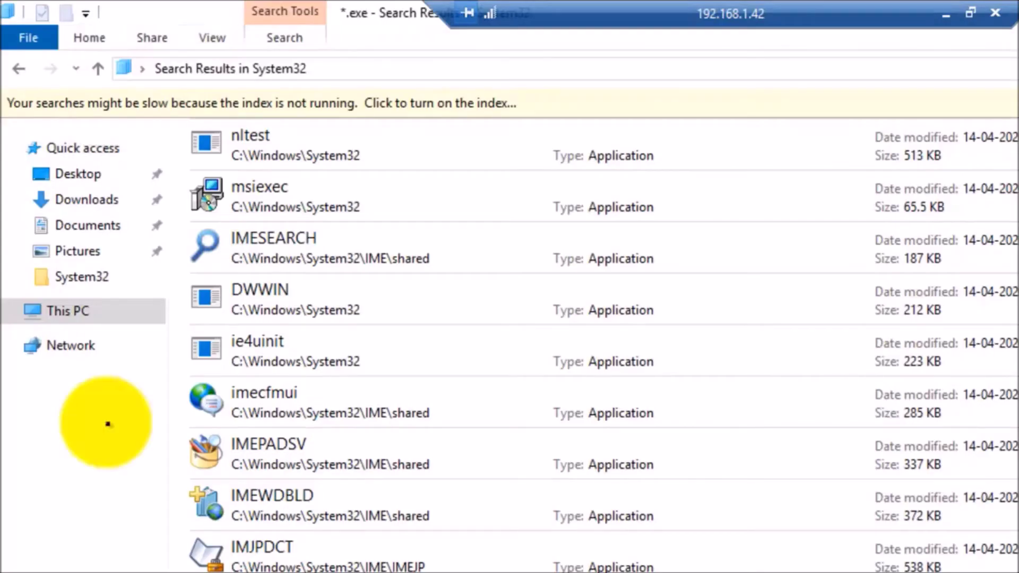
# - In File Explorer, open C:\Windows\SYSVOL\domain\scripts to check the saved batch file
pyautogui.click(74, 311)
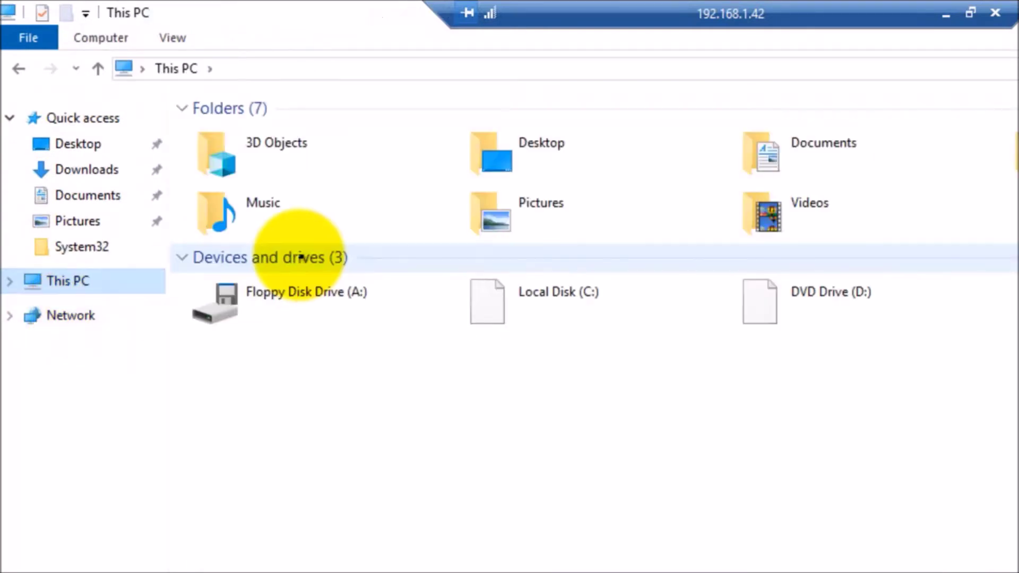
pyautogui.doubleClick(529, 328)
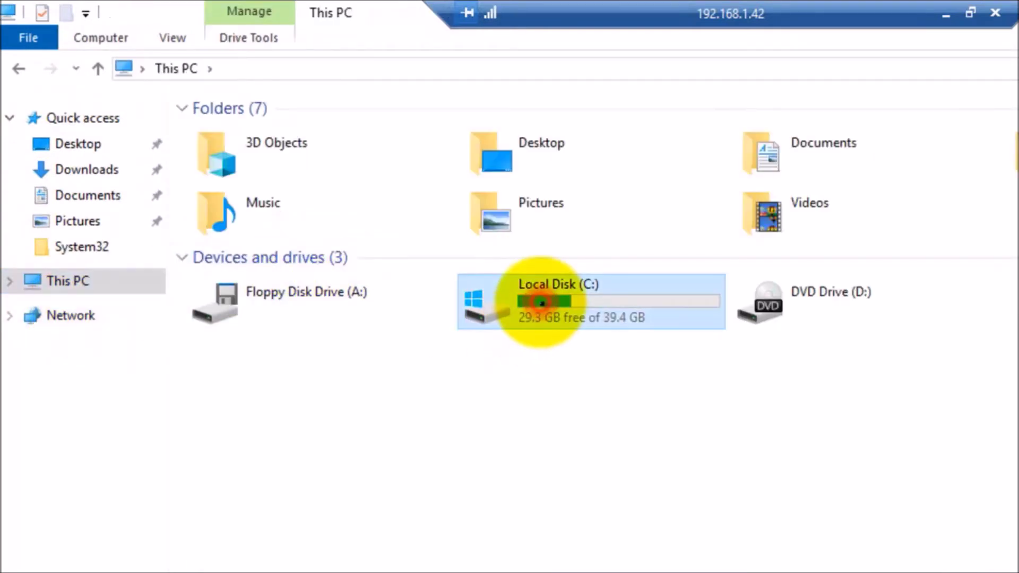
pyautogui.doubleClick(237, 221)
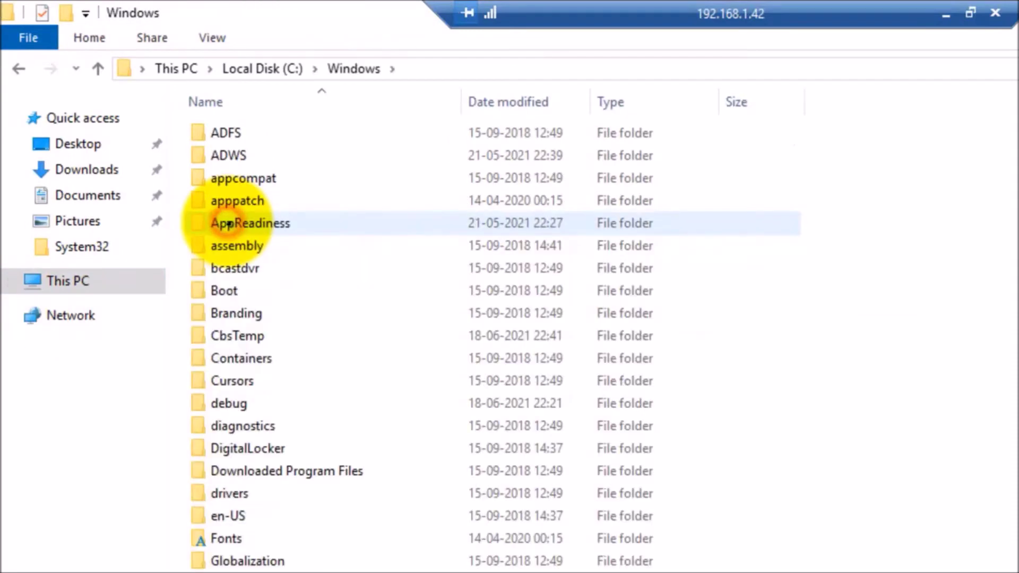
pyautogui.click(236, 223)
pyautogui.press('s')
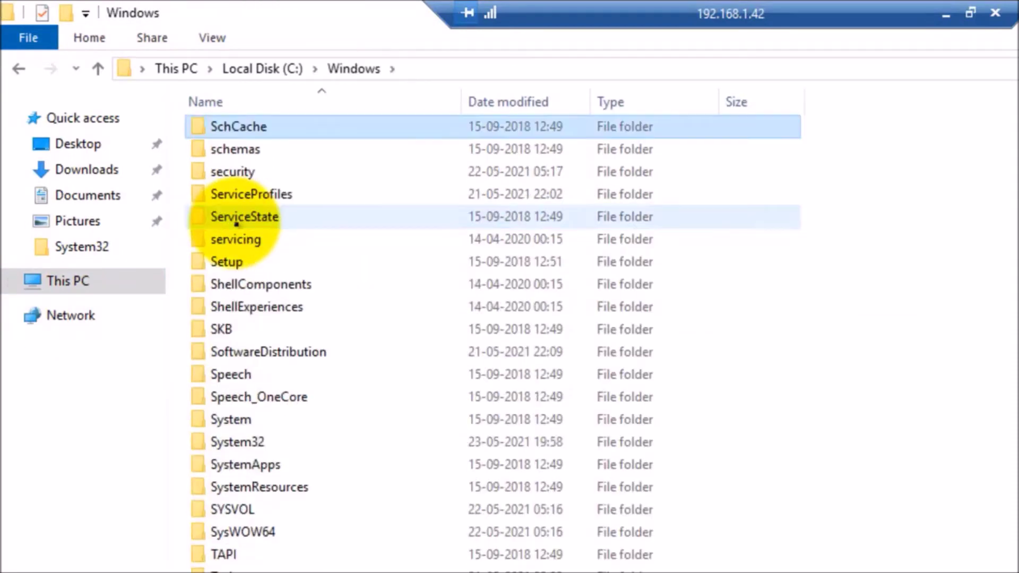
pyautogui.click(232, 507)
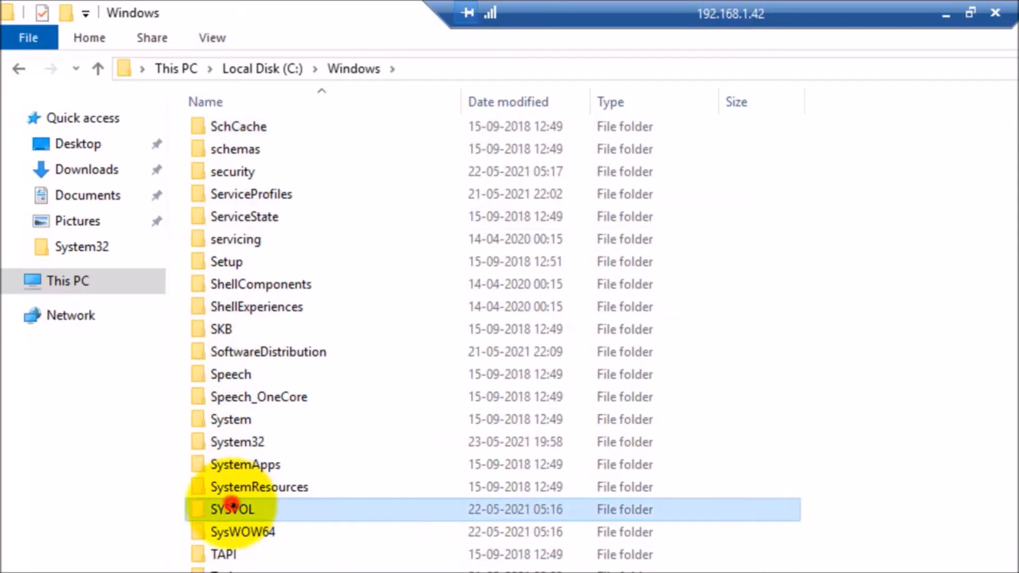
pyautogui.doubleClick(233, 508)
pyautogui.doubleClick(232, 133)
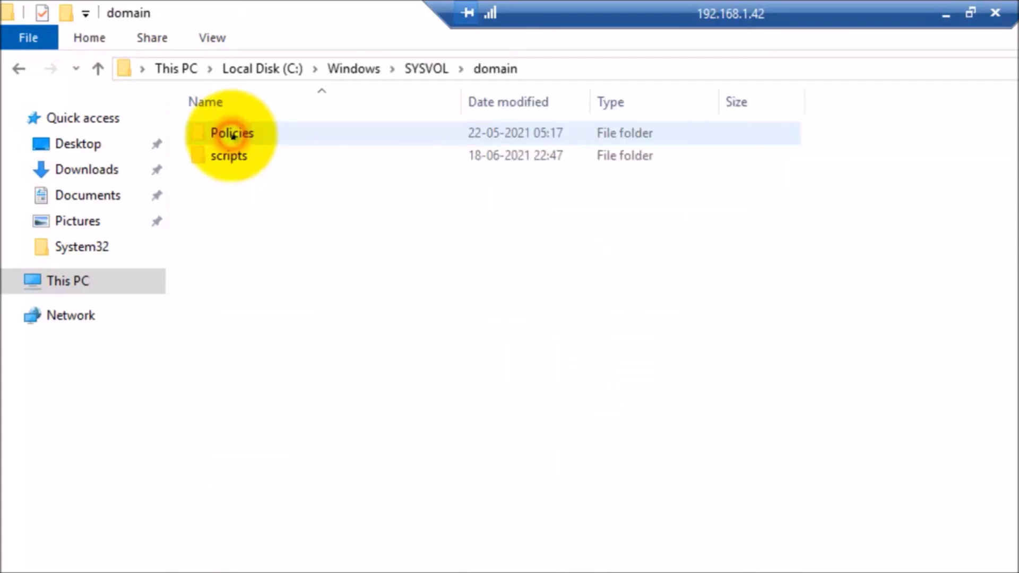
pyautogui.doubleClick(228, 159)
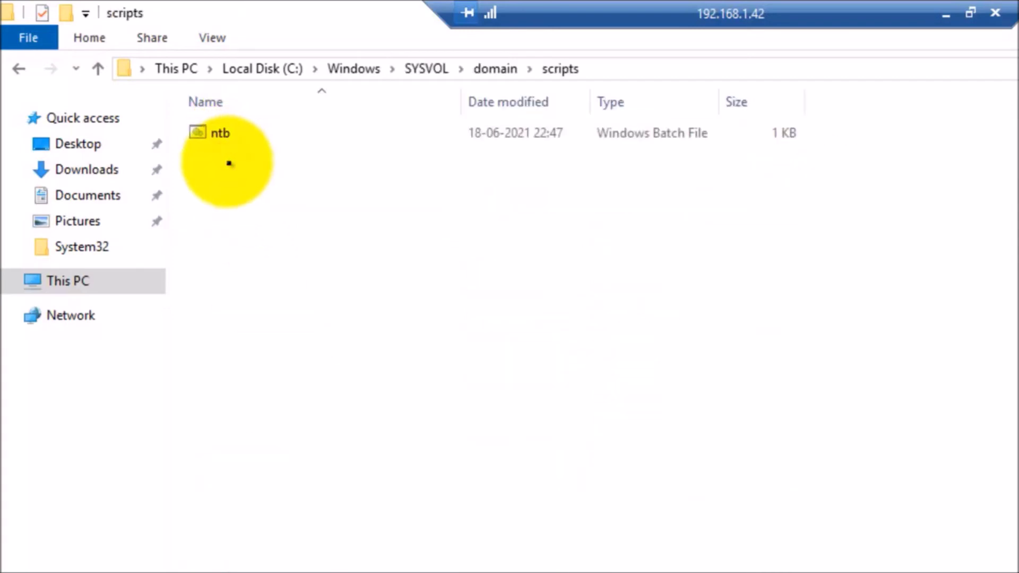
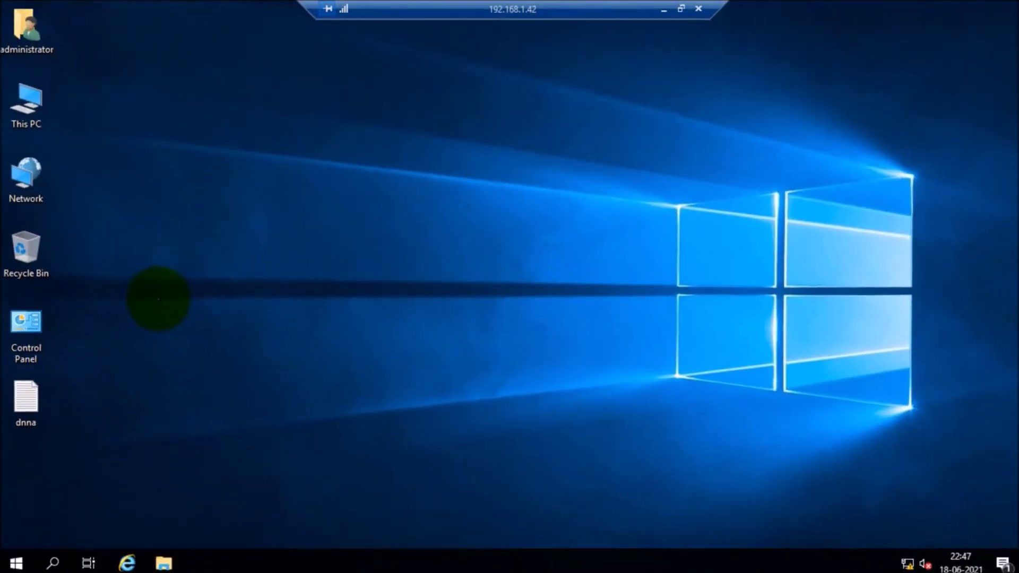
# - Launch Active Directory Users and Computers with the Run command dsa.msc
pyautogui.press('super+r')
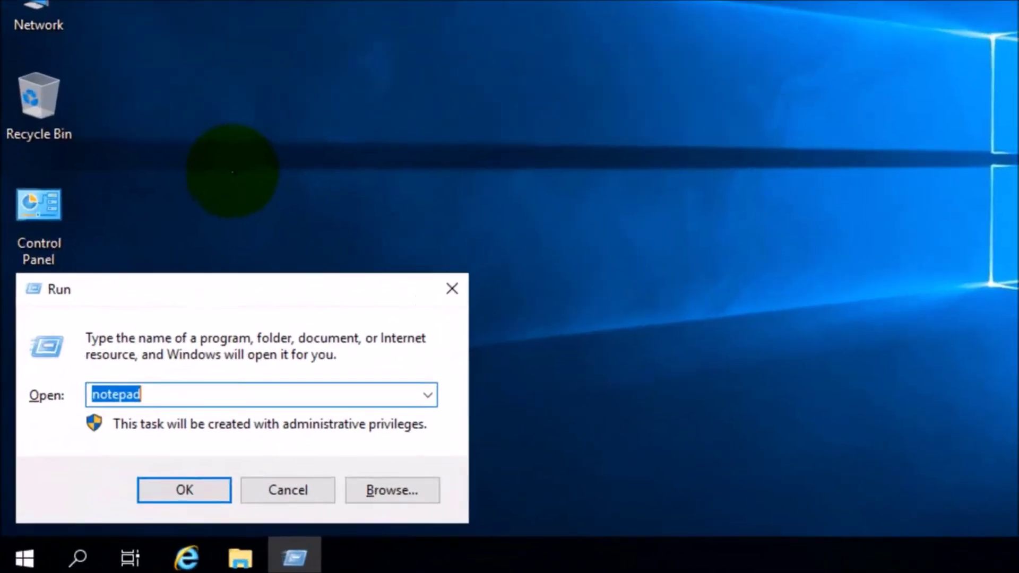
pyautogui.write('dsa')
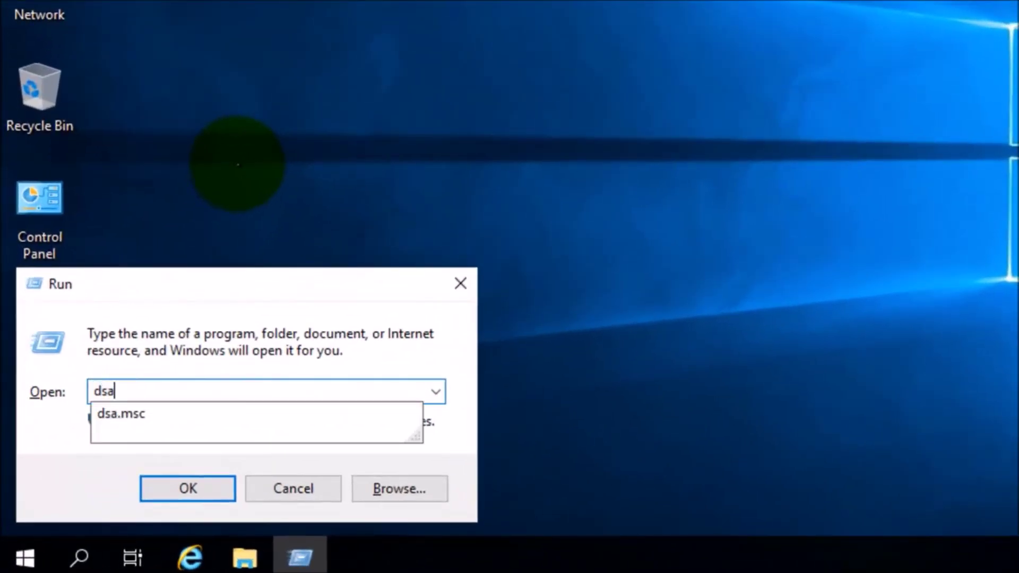
pyautogui.press('Down')
pyautogui.press('Return')
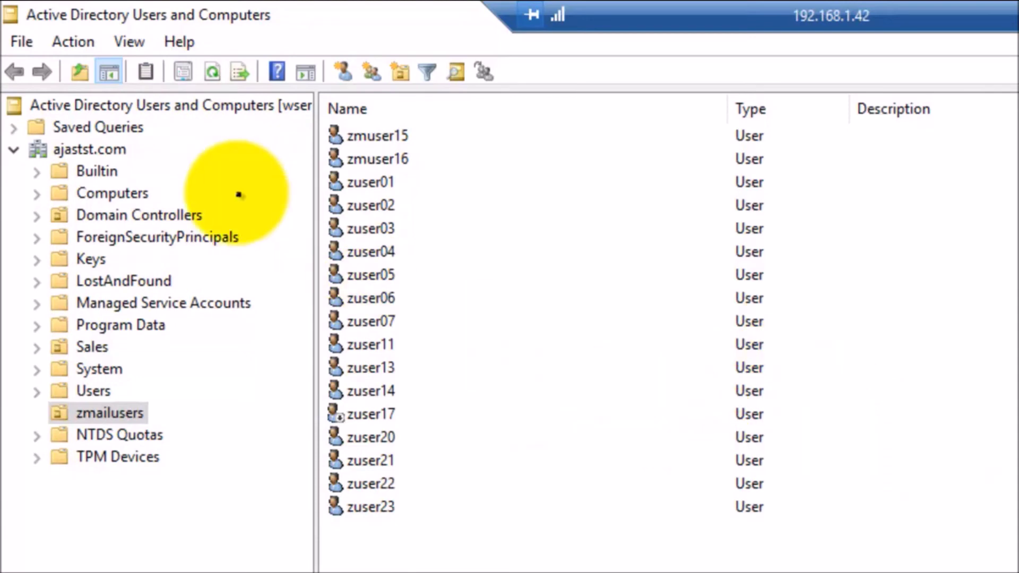
# - Open the properties of user zuser01 in the zmailusers organizational unit of the ajastst.com domain
pyautogui.click(128, 108)
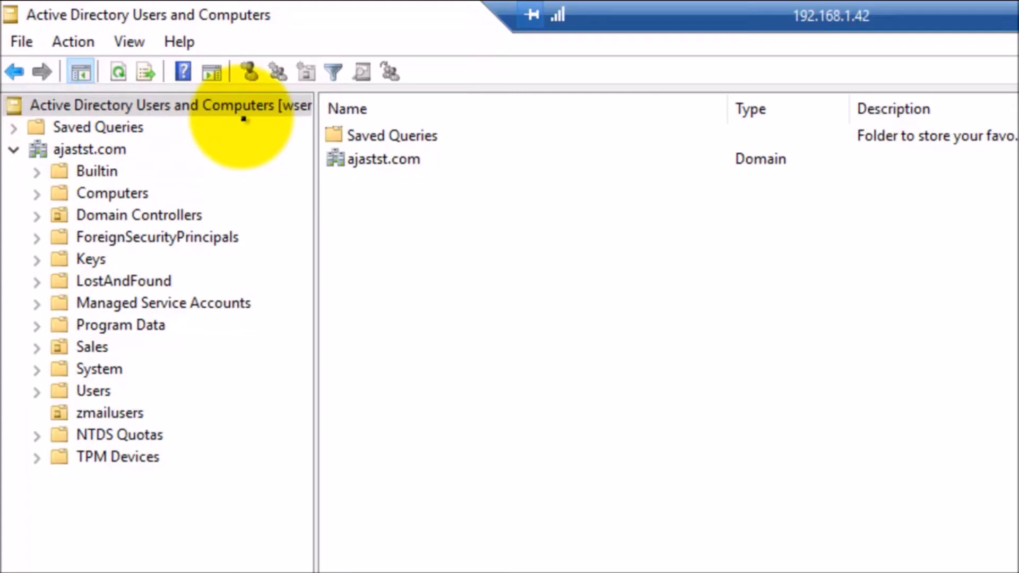
pyautogui.click(108, 153)
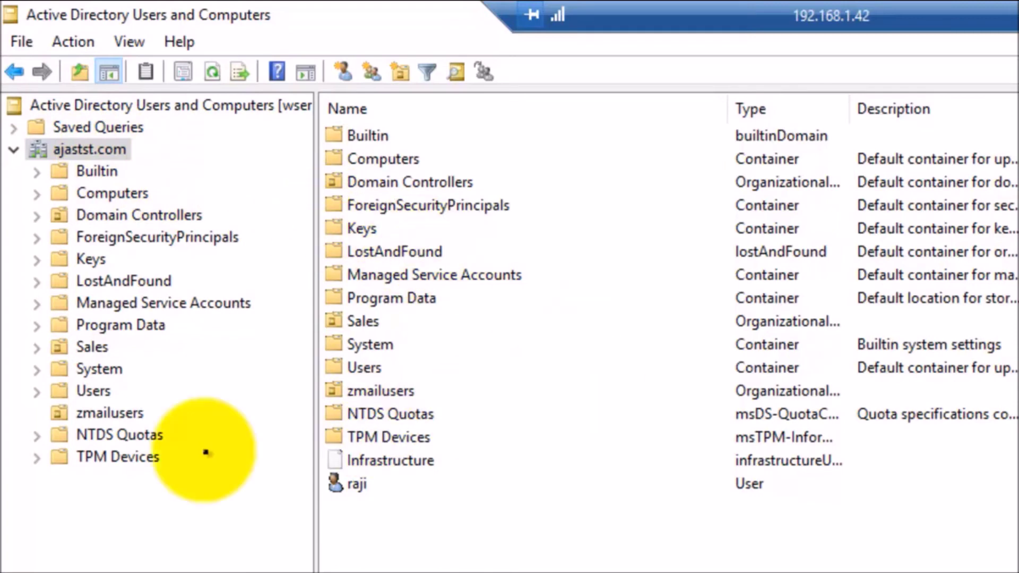
pyautogui.click(99, 414)
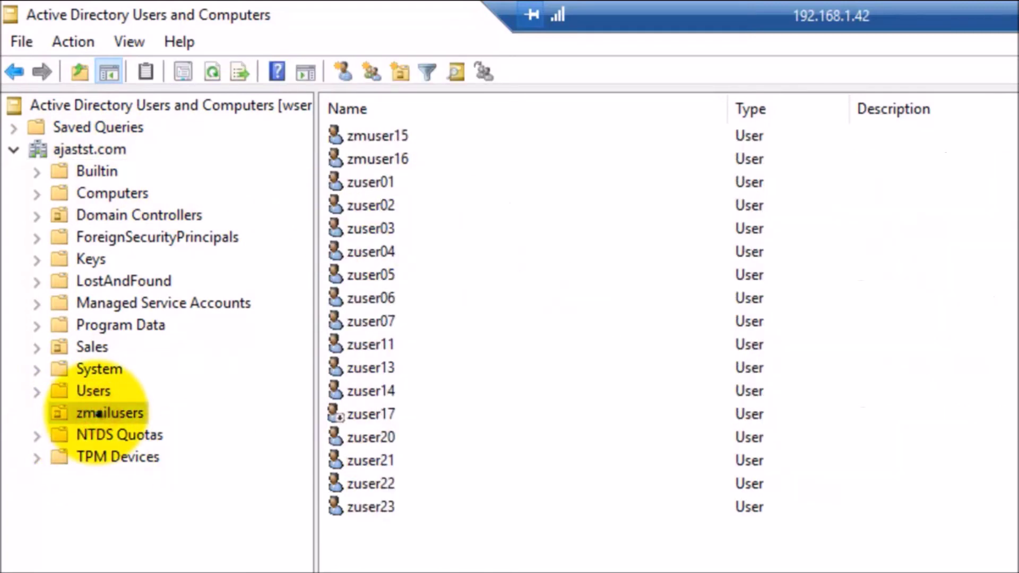
pyautogui.click(371, 182)
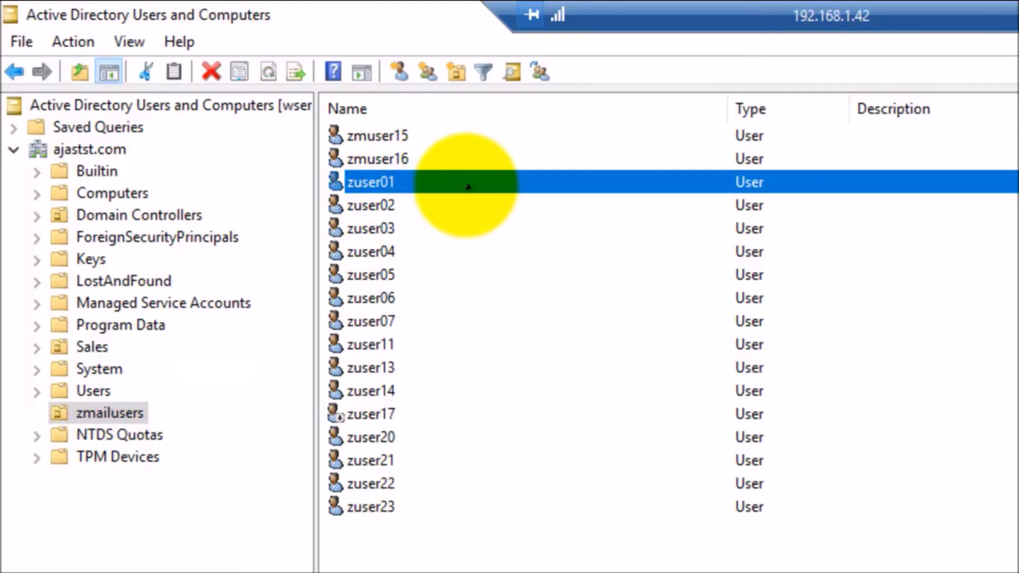
pyautogui.rightClick(468, 185)
pyautogui.click(551, 547)
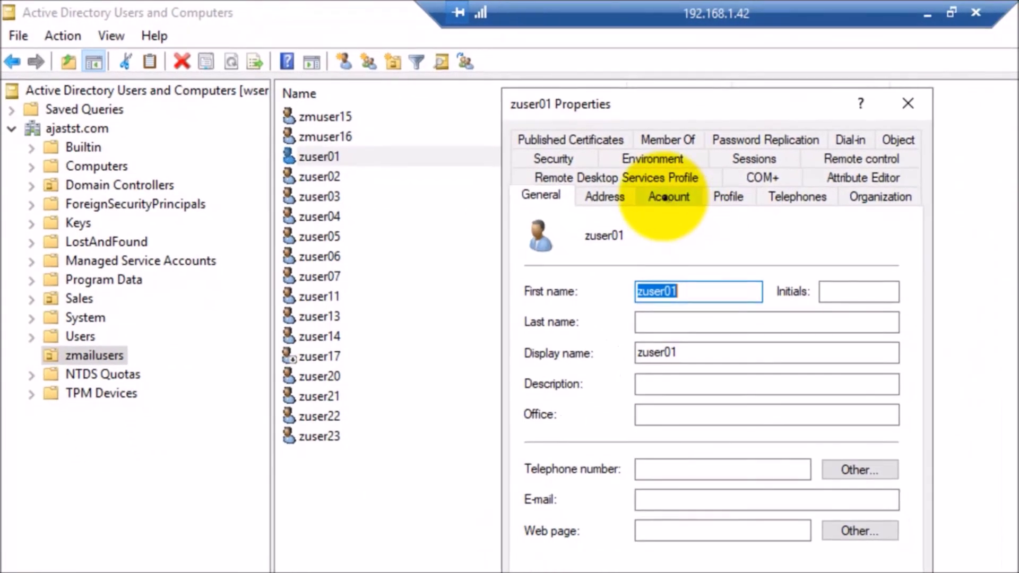
# - Set the logon script in zuser01's profile settings to ntb.bat
pyautogui.click(665, 197)
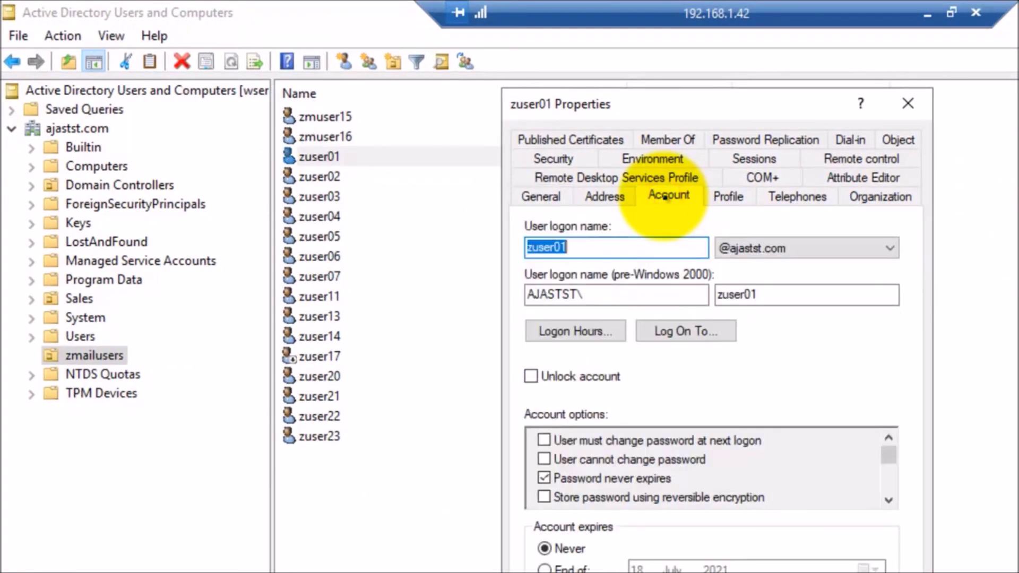
pyautogui.click(726, 196)
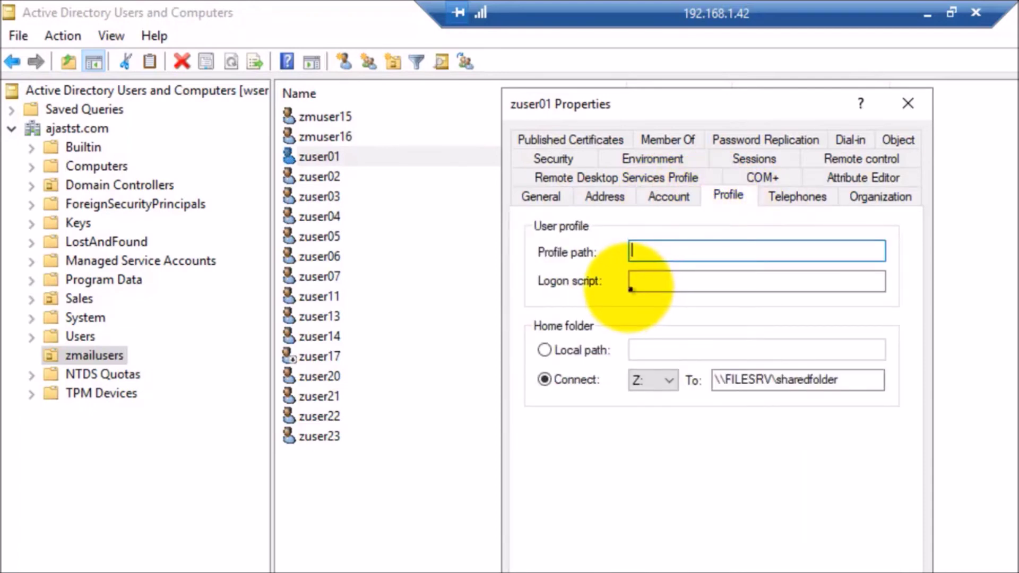
pyautogui.click(639, 280)
pyautogui.click(666, 197)
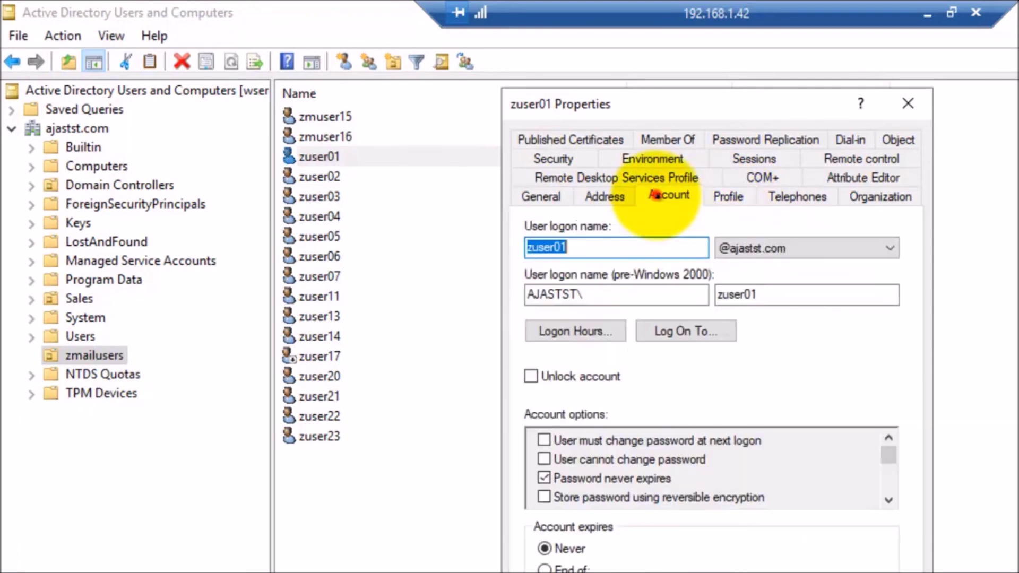
pyautogui.click(724, 197)
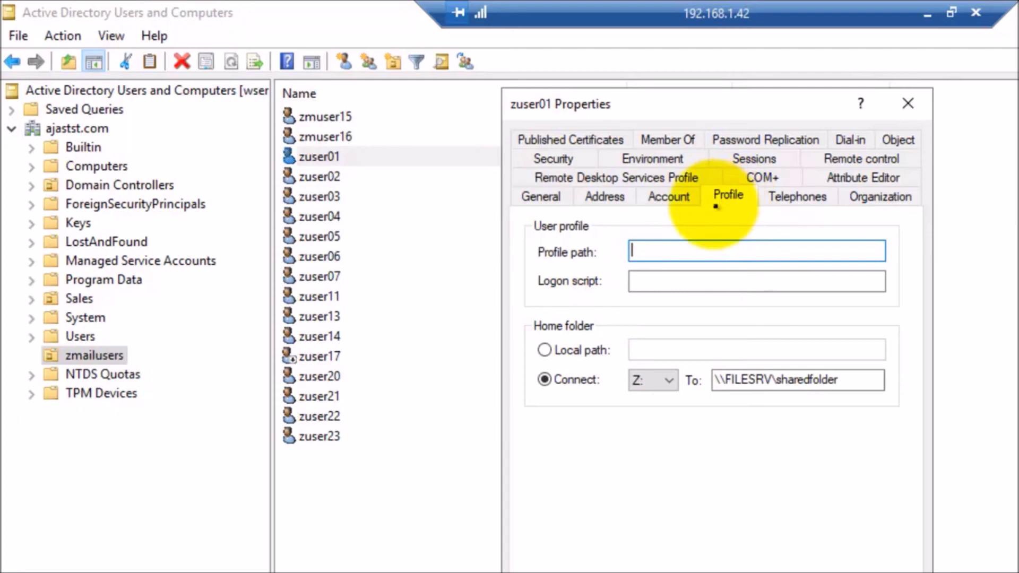
pyautogui.click(645, 280)
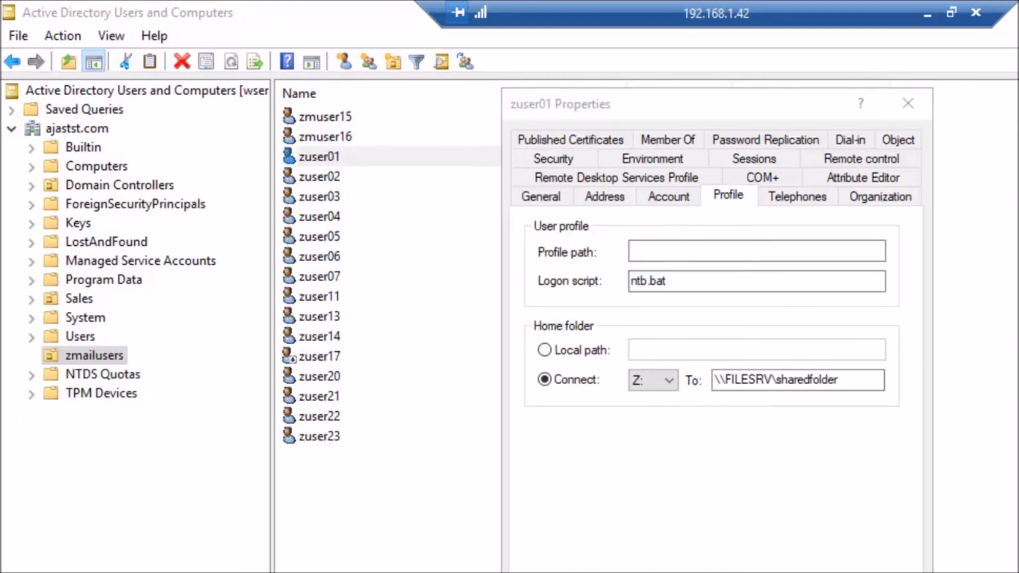
# - Browse to C:\Windows\SYSVOL\domain\scripts in File Explorer to verify the logon script's file name
pyautogui.doubleClick(526, 300)
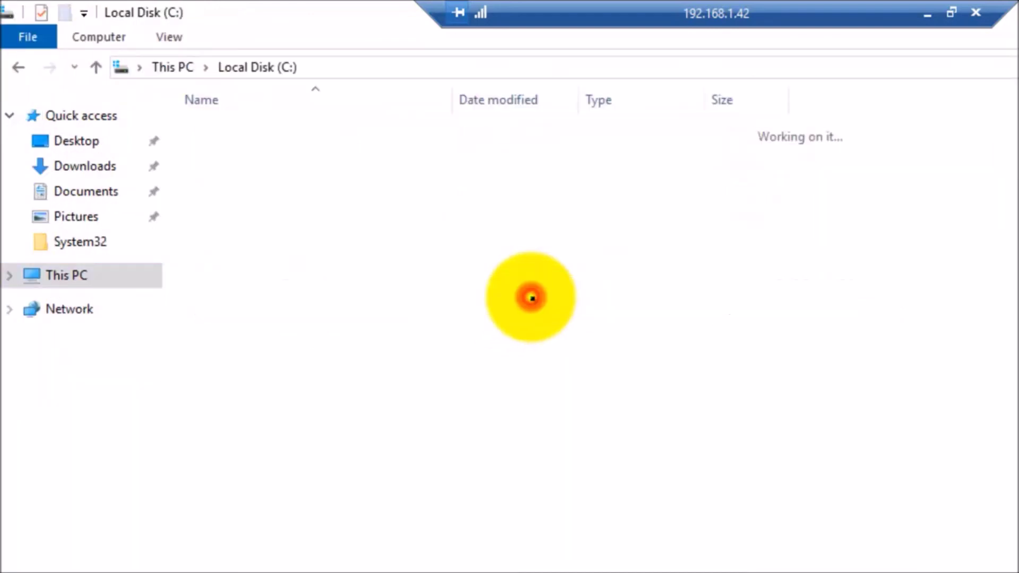
pyautogui.doubleClick(228, 219)
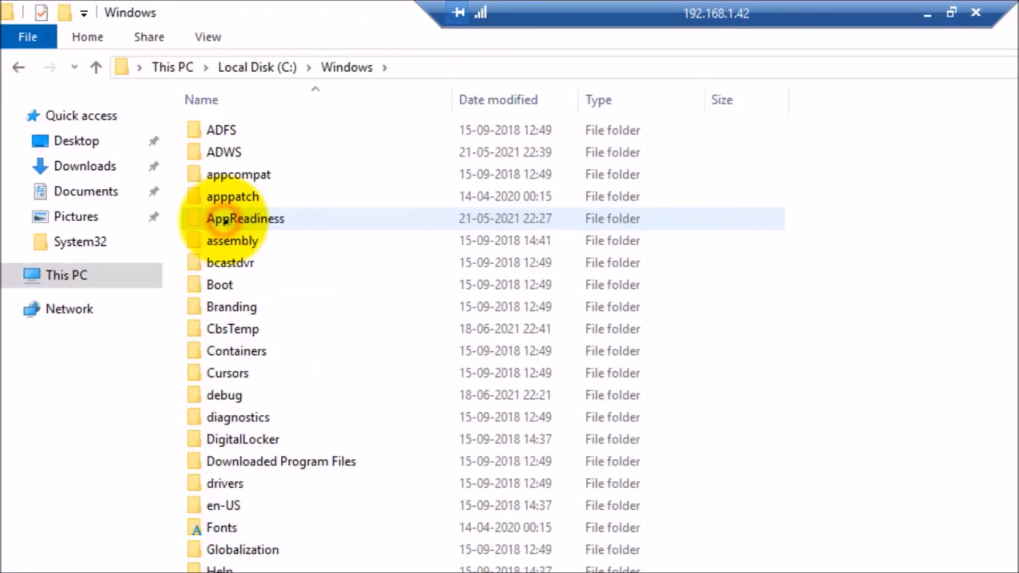
pyautogui.click(227, 219)
pyautogui.press('s')
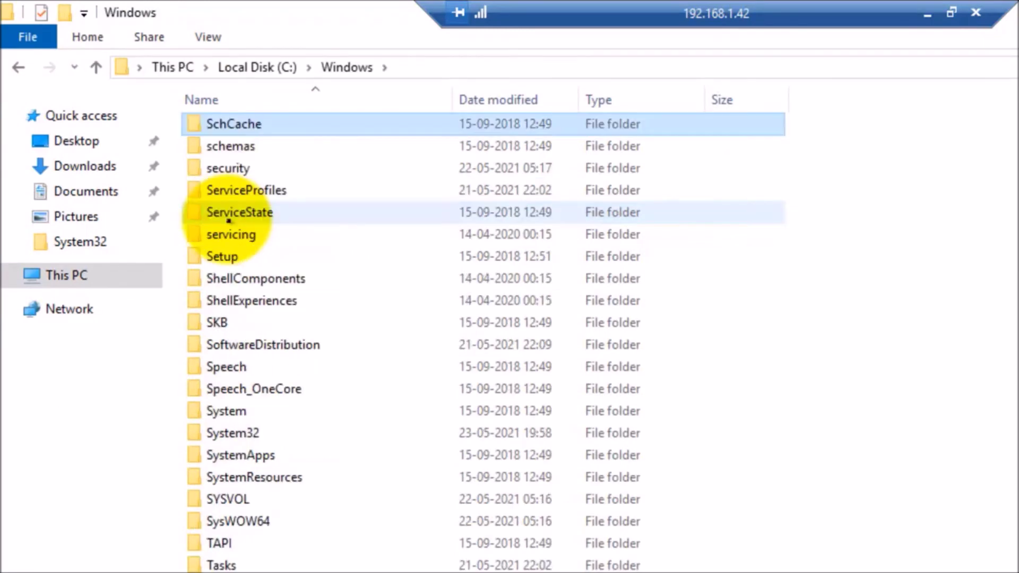
pyautogui.doubleClick(236, 498)
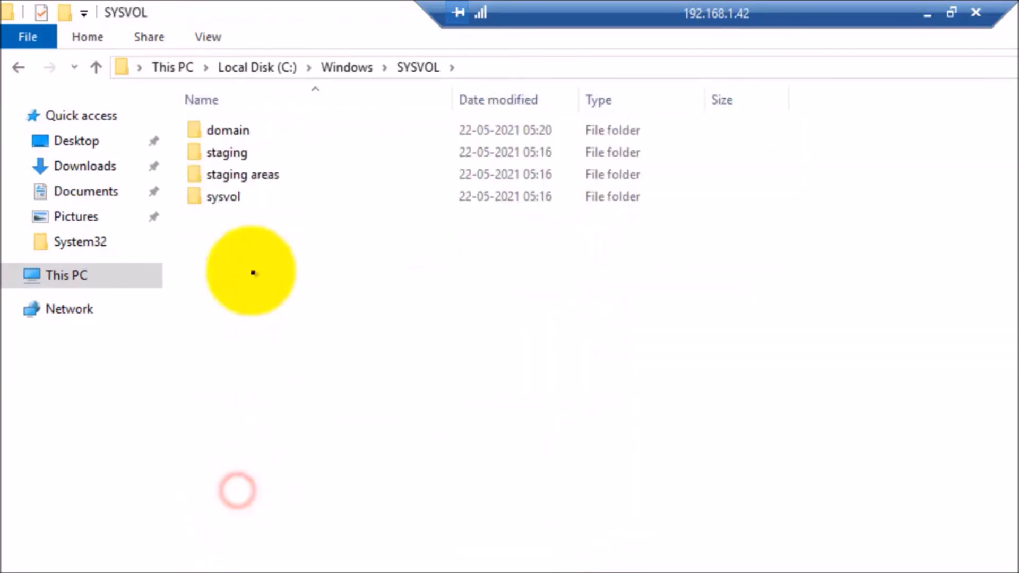
pyautogui.doubleClick(228, 131)
pyautogui.doubleClick(229, 152)
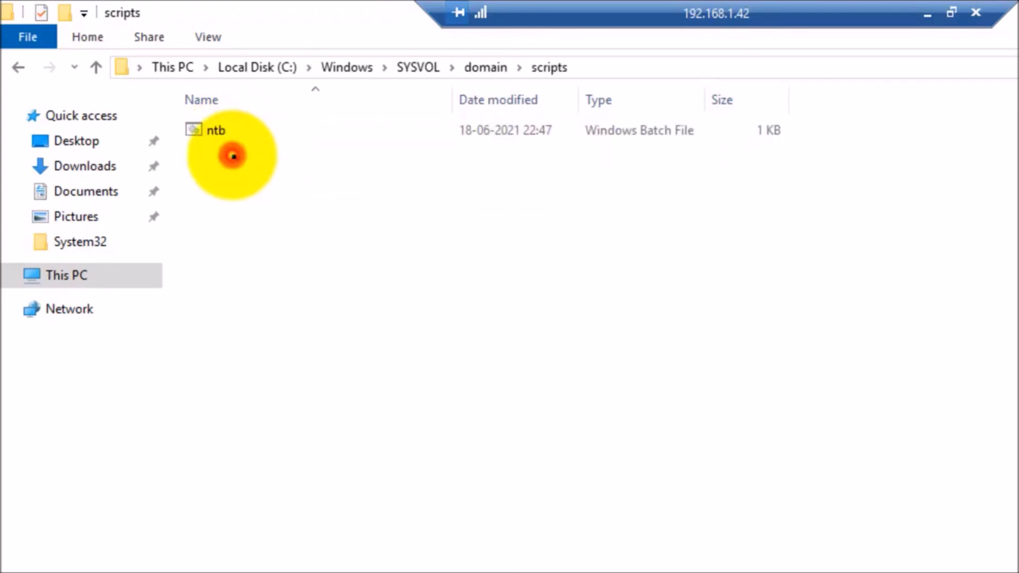
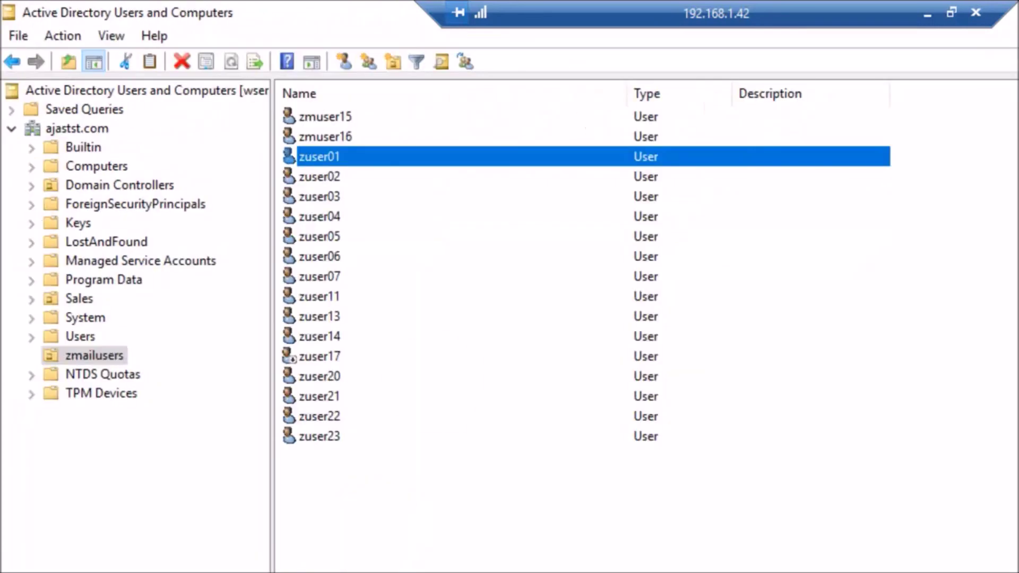
# - Reopen the properties of user zuser01 and apply ntb.bat as the logon script in the profile settings
pyautogui.rightClick(430, 157)
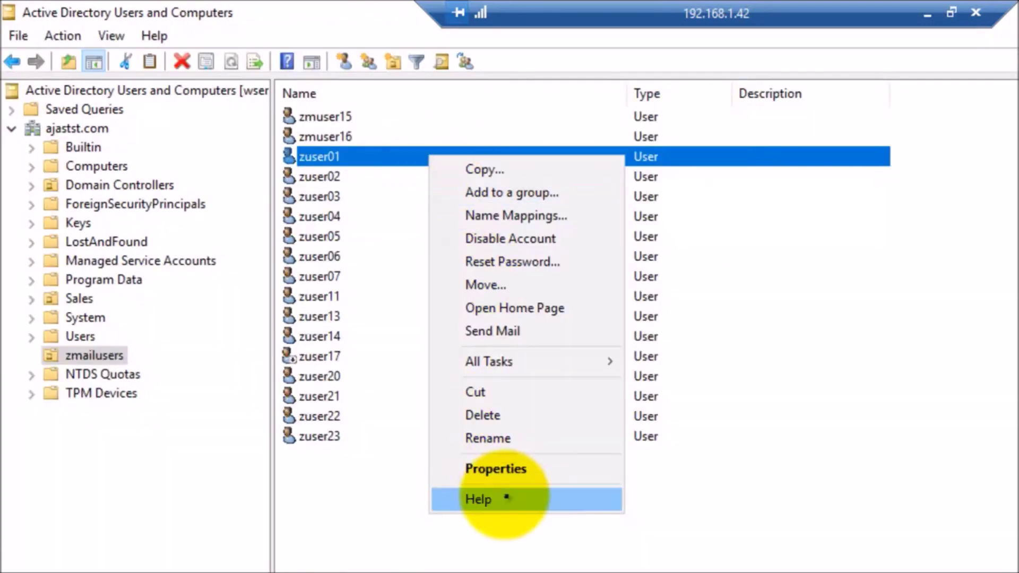
pyautogui.click(505, 469)
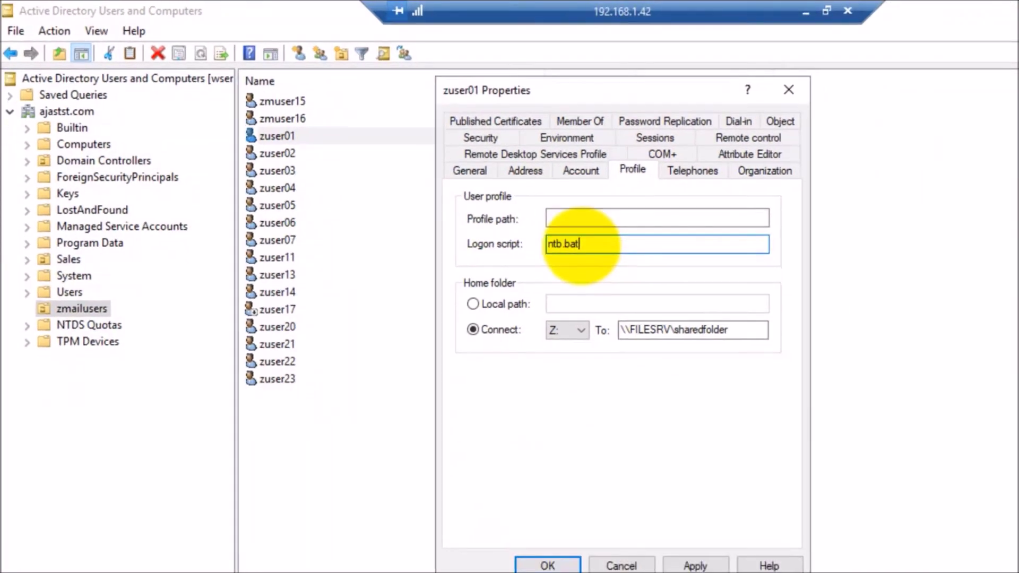
pyautogui.click(664, 542)
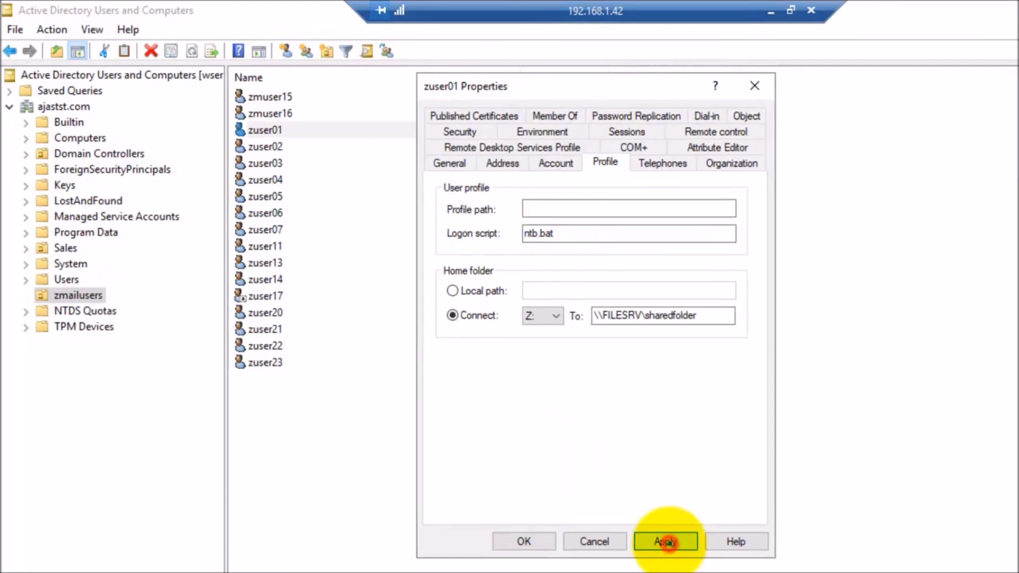
pyautogui.click(522, 541)
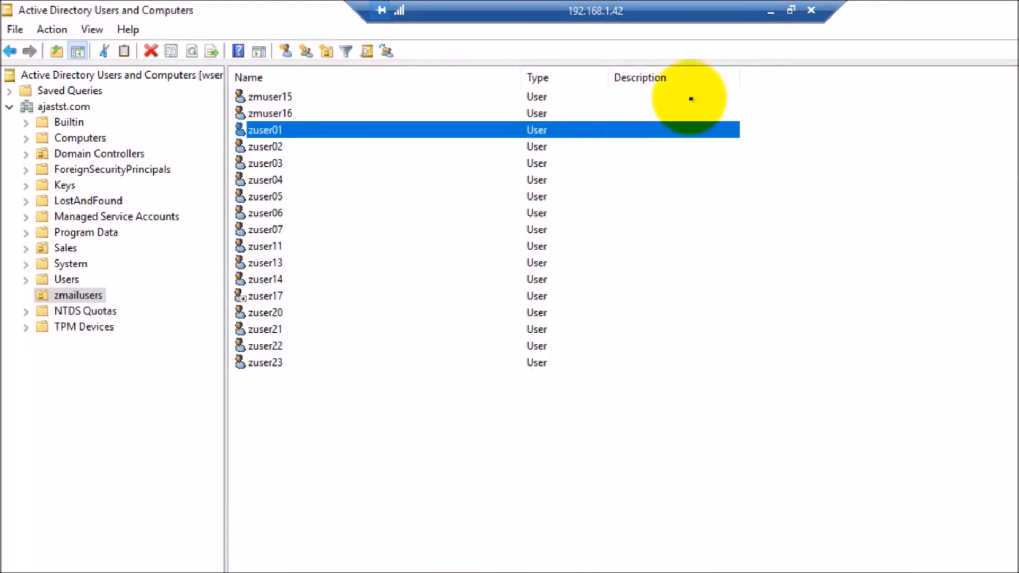
# - Minimize the remote session to the domain controller and refresh the local desktop
pyautogui.click(770, 11)
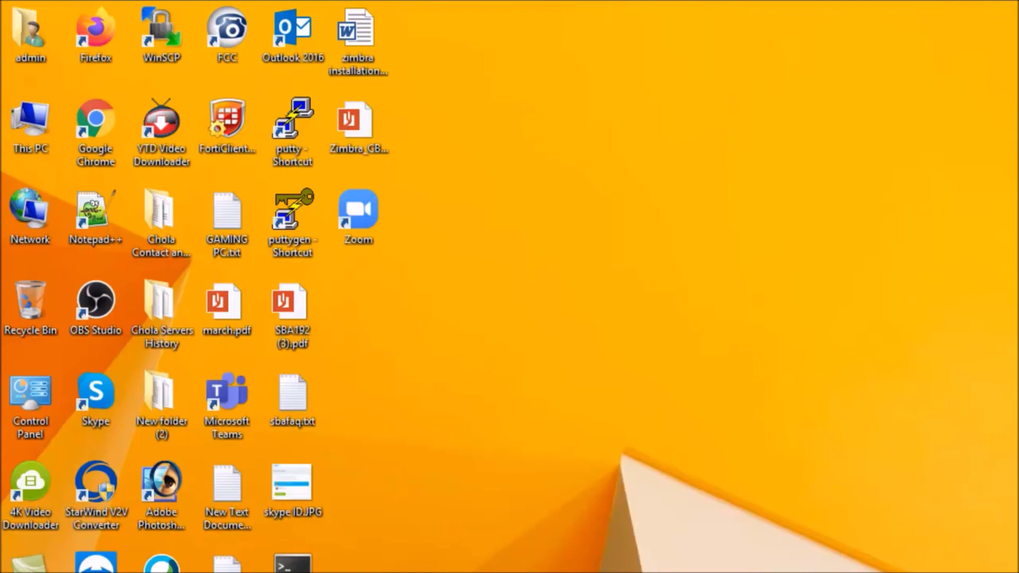
pyautogui.rightClick(532, 230)
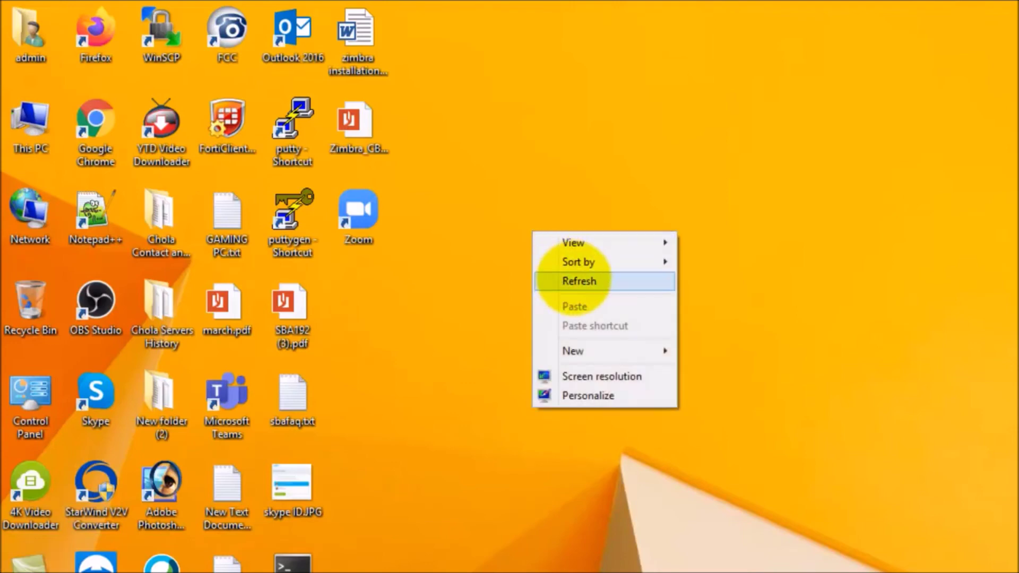
pyautogui.click(573, 279)
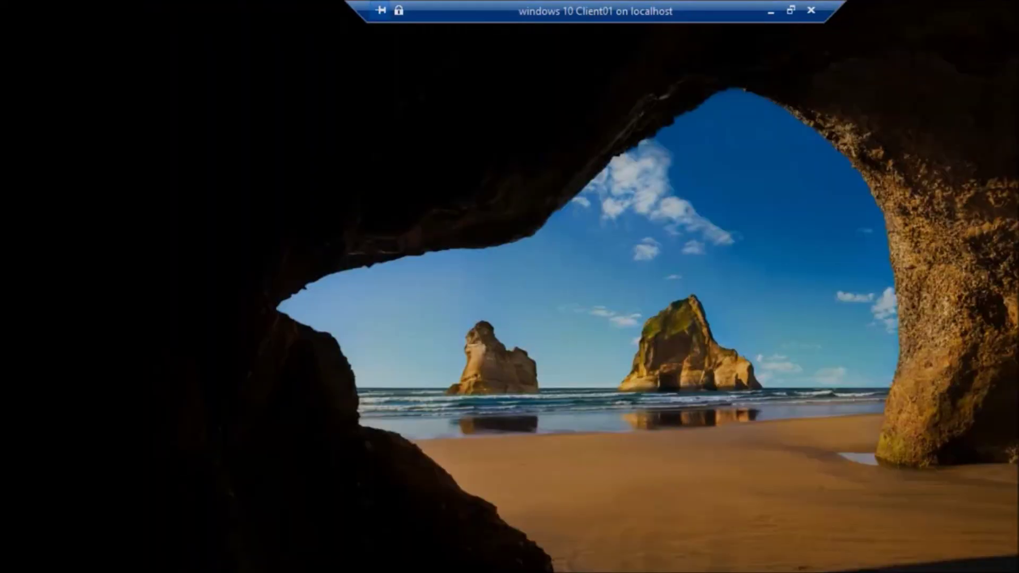
# - Sign in to the windows 10 Client01 virtual machine as zuser01 with the account password
pyautogui.click(695, 463)
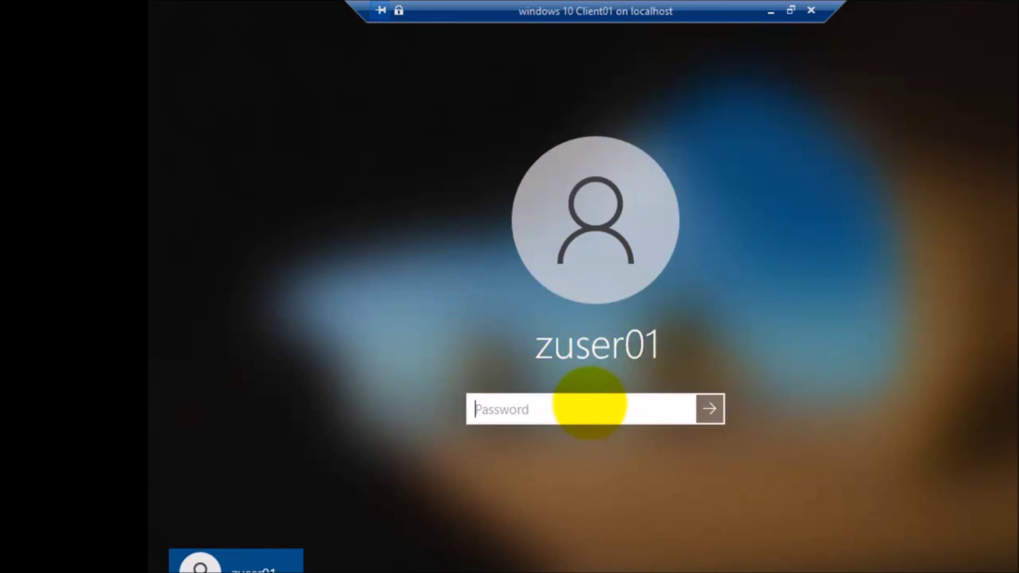
pyautogui.write('•••••••')
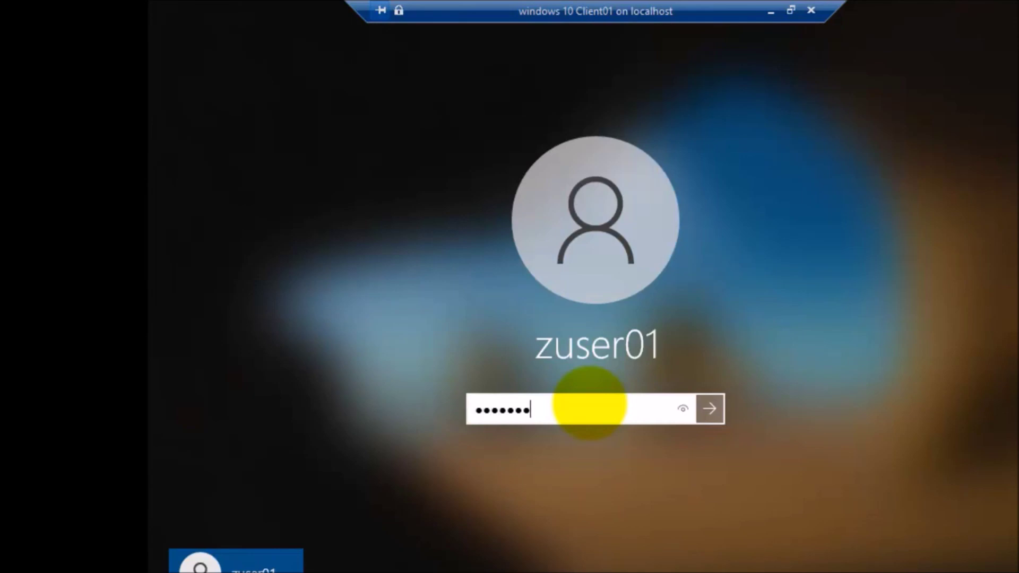
pyautogui.click(705, 408)
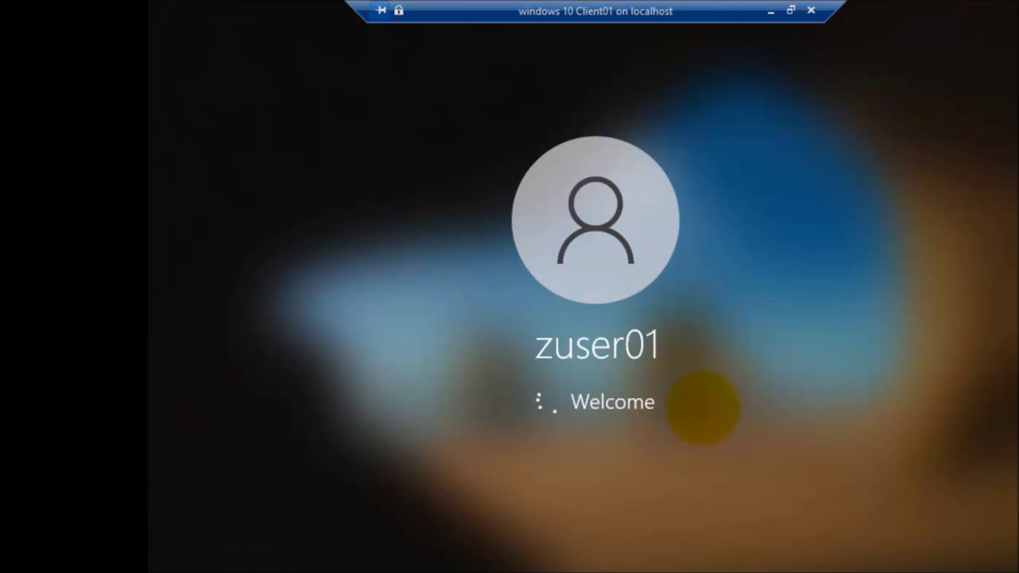